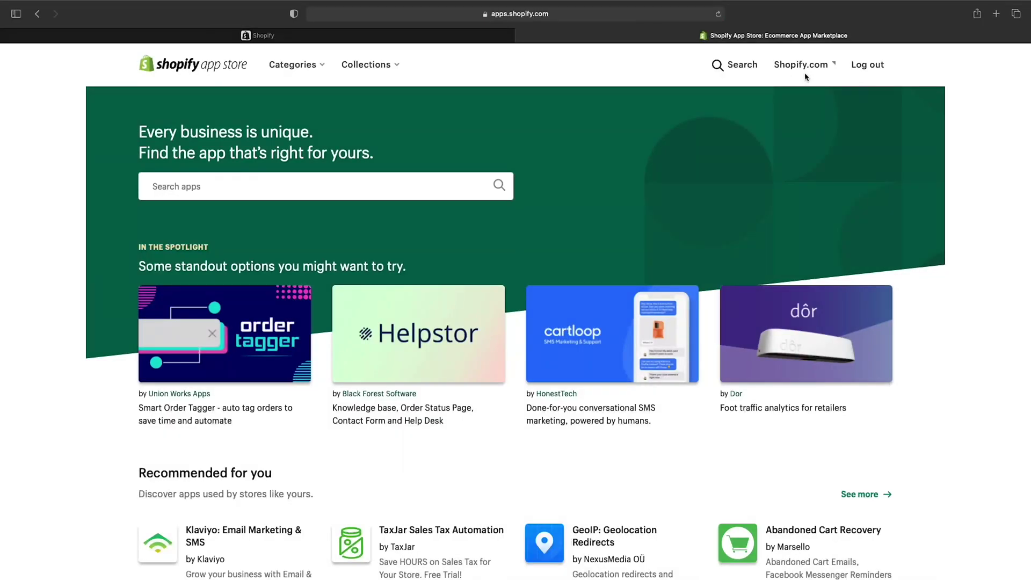
Step: Scroll down the App Store homepage past Recommended, Trending, Recently viewed and Top new apps
scroll(737, 153, "down", 7)
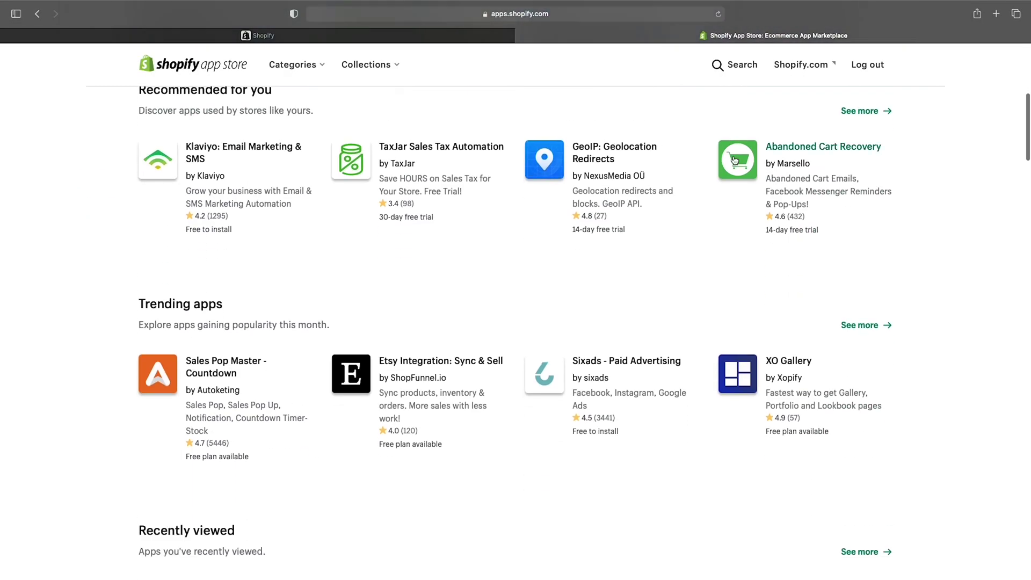
scroll(735, 159, "down", 3)
scroll(735, 159, "down", 3)
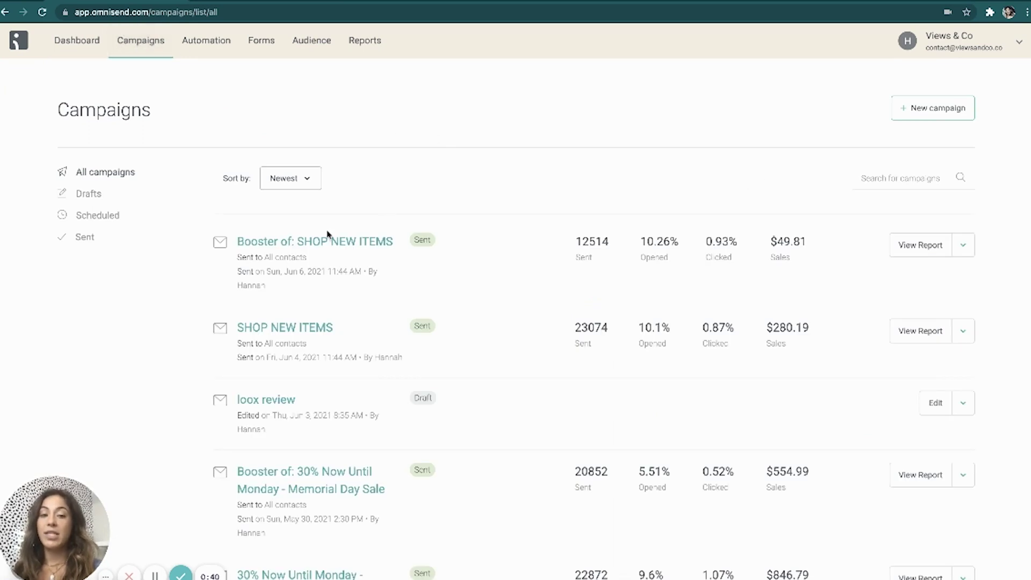
Step: Scroll through the Campaigns list to review the sent and draft campaigns
scroll(442, 467, "down", 3)
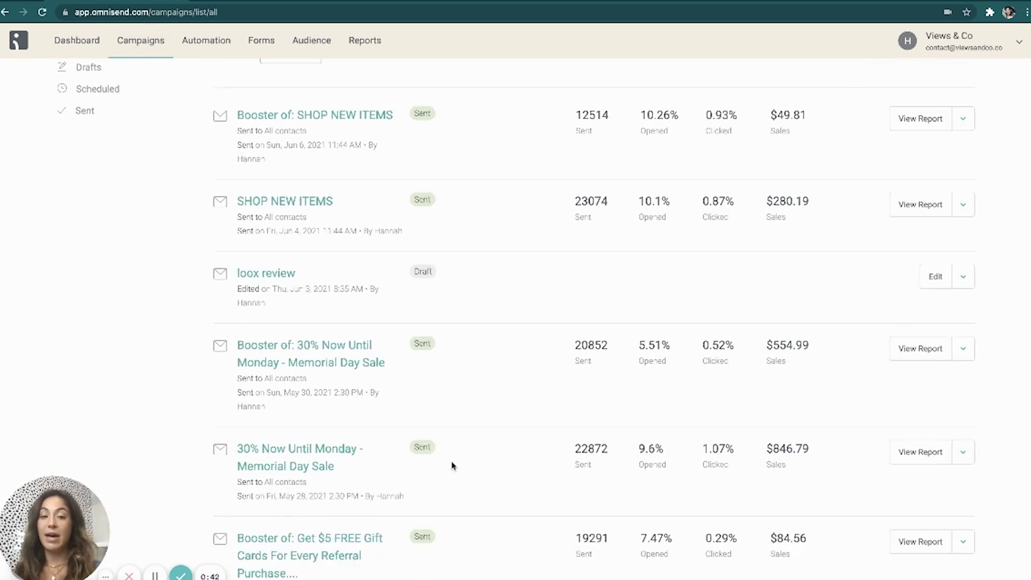
scroll(571, 419, "down", 2)
scroll(576, 414, "up", 5)
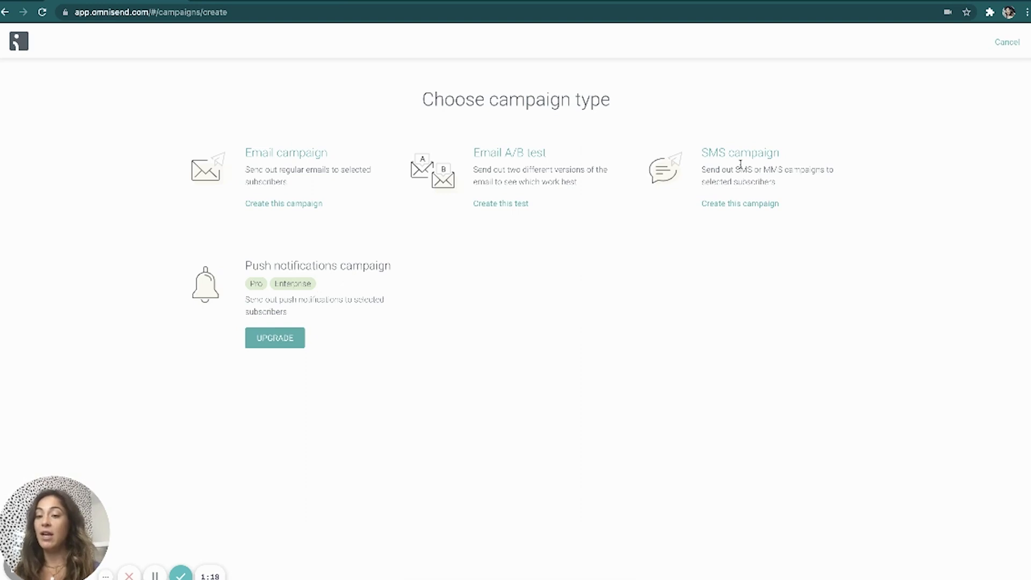
Step: Choose Email campaign as the campaign type
left_click(268, 165)
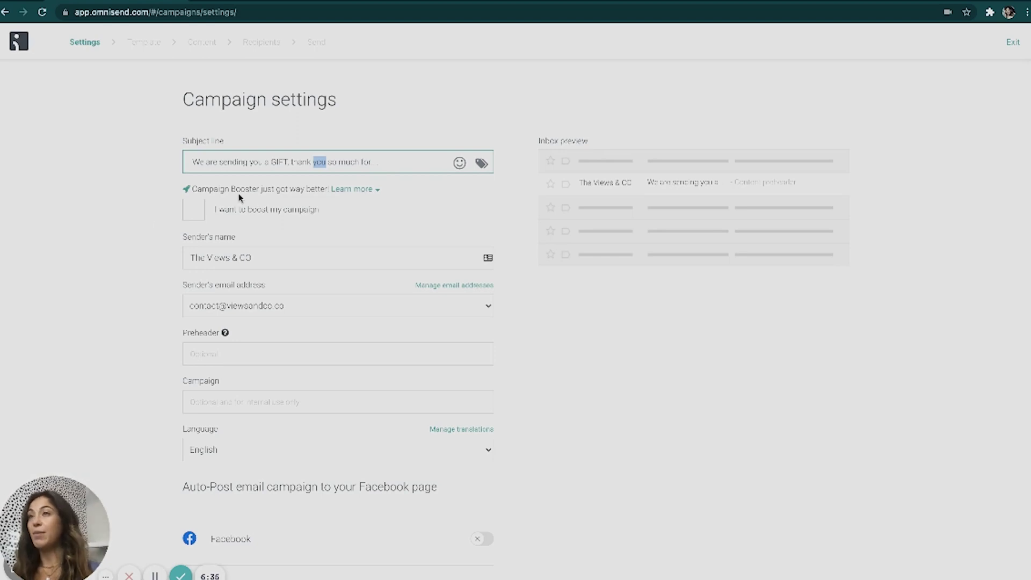
Step: Turn on Campaign Booster and copy the gift thank-you subject into the second subject line
left_click(194, 211)
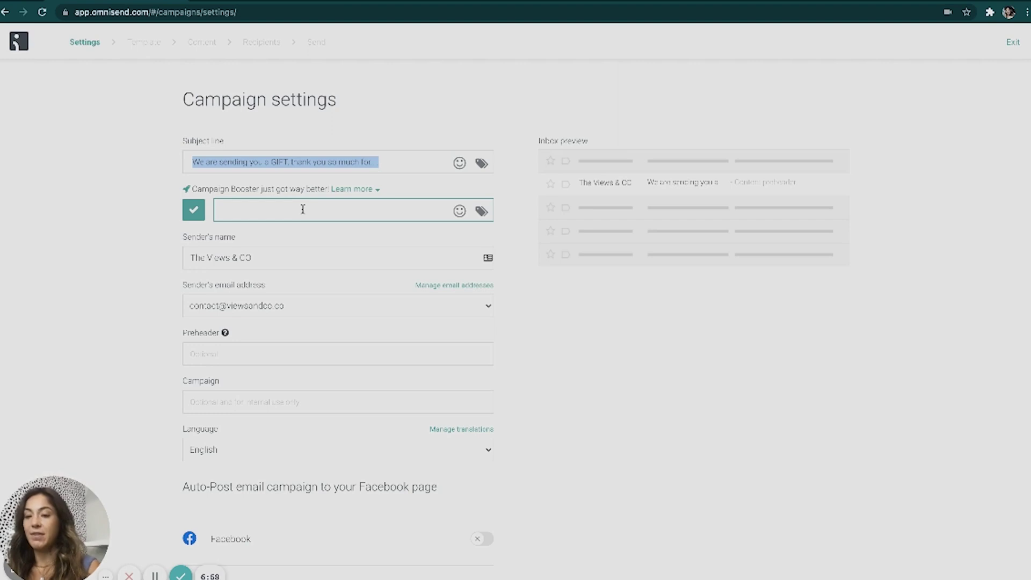
key("Right")
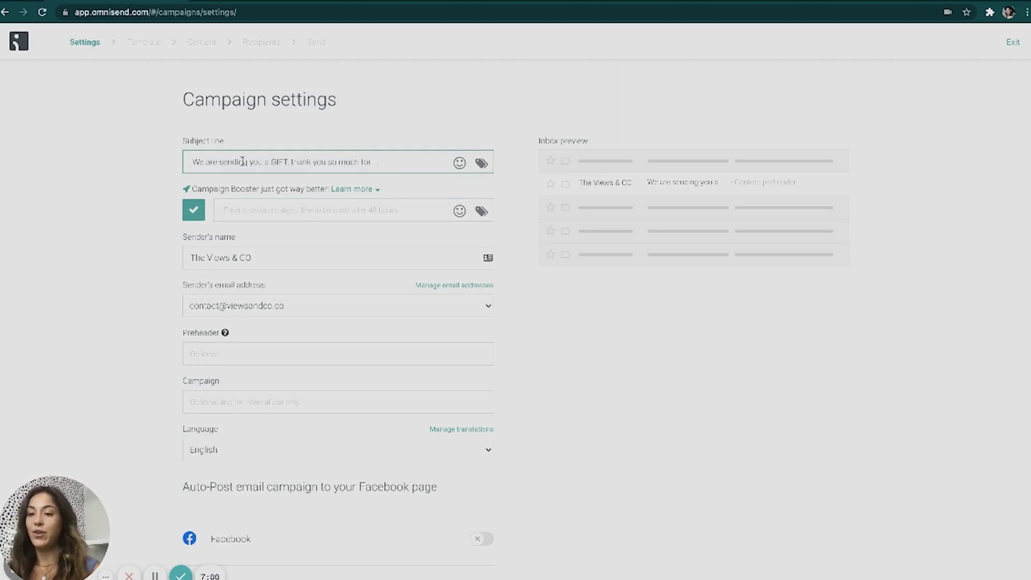
left_click(300, 215)
scroll(825, 368, "down", 3)
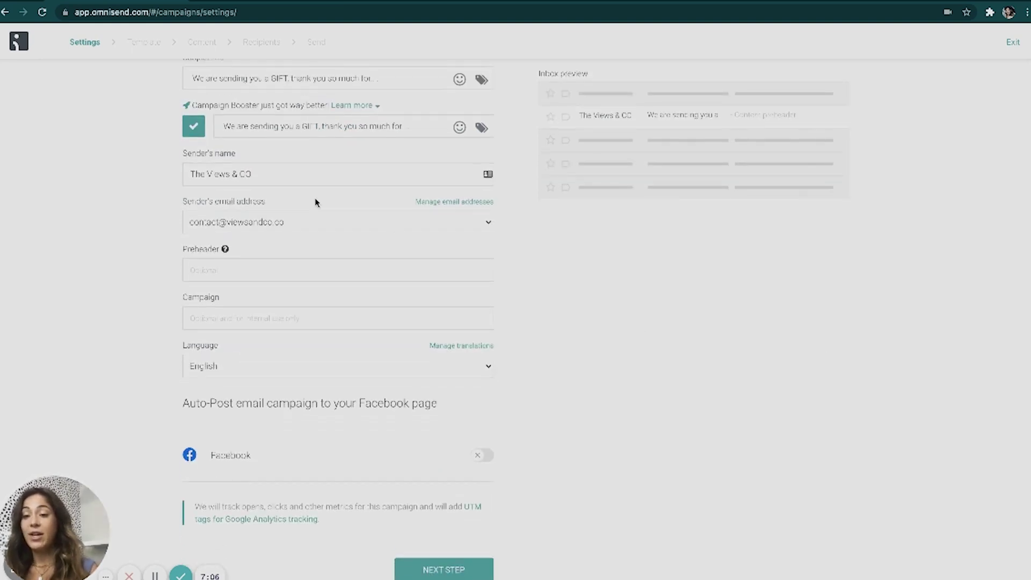
scroll(315, 201, "down", 2)
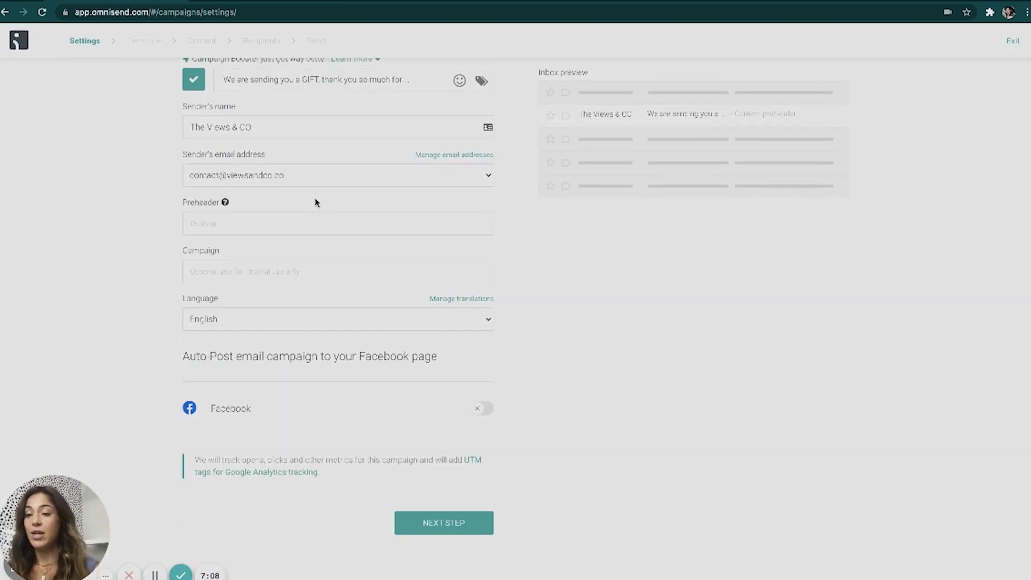
Step: Name the campaign 'Gift Box thank you campaign', correcting the misspelled 'campaign'
left_click(247, 275)
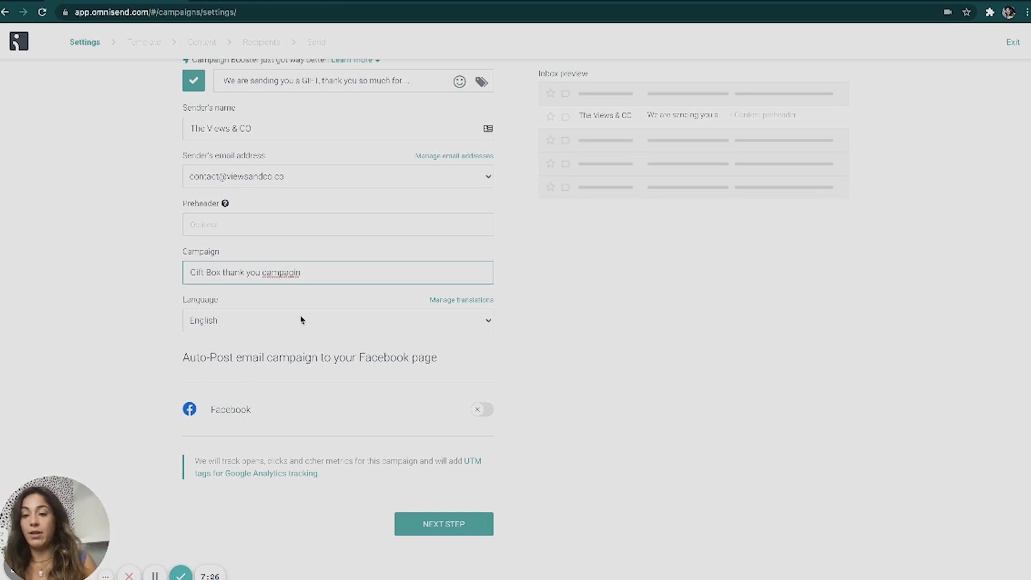
right_click(285, 273)
left_click(307, 280)
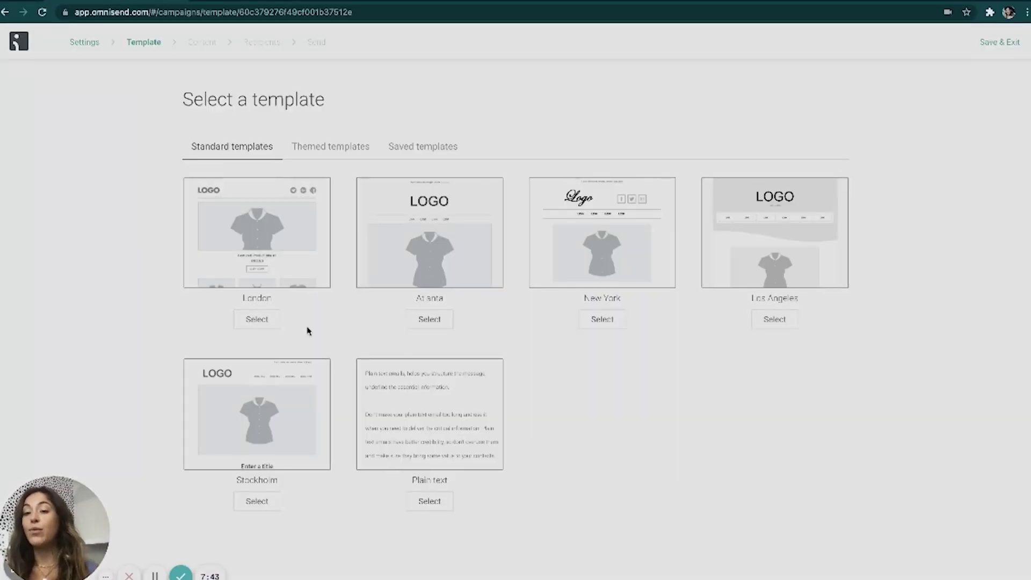
Step: Browse the Themed templates, then go back to the Standard templates list
left_click(320, 149)
scroll(714, 450, "down", 5)
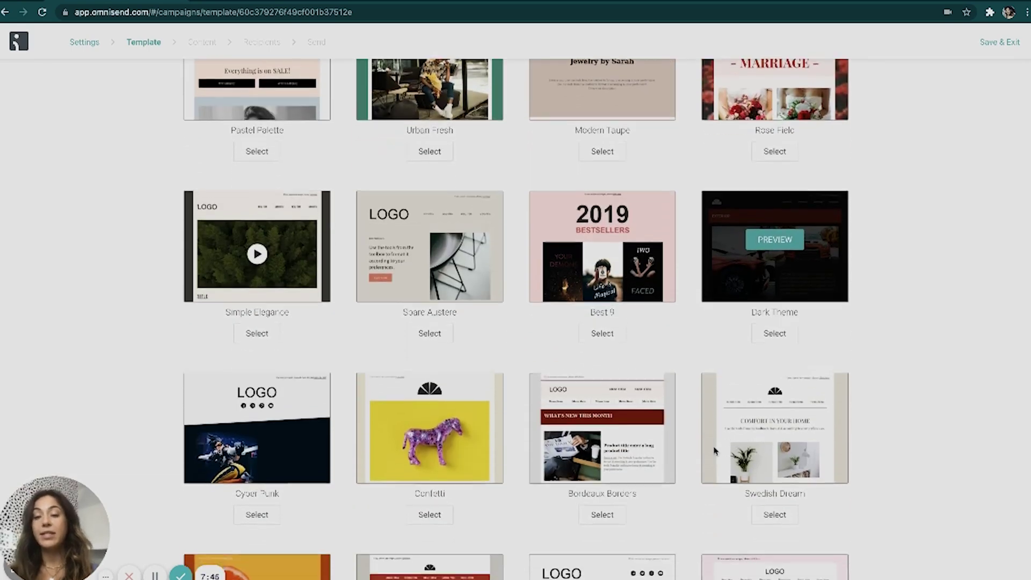
scroll(713, 449, "down", 2)
scroll(713, 449, "up", 7)
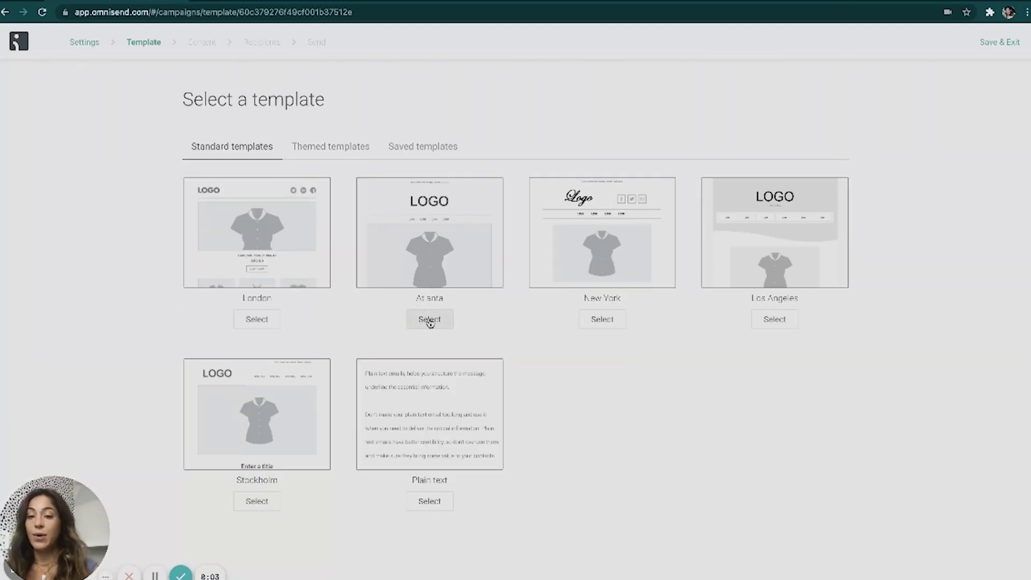
Step: Use the London template and add a Gift Box block above the large image
left_click(257, 318)
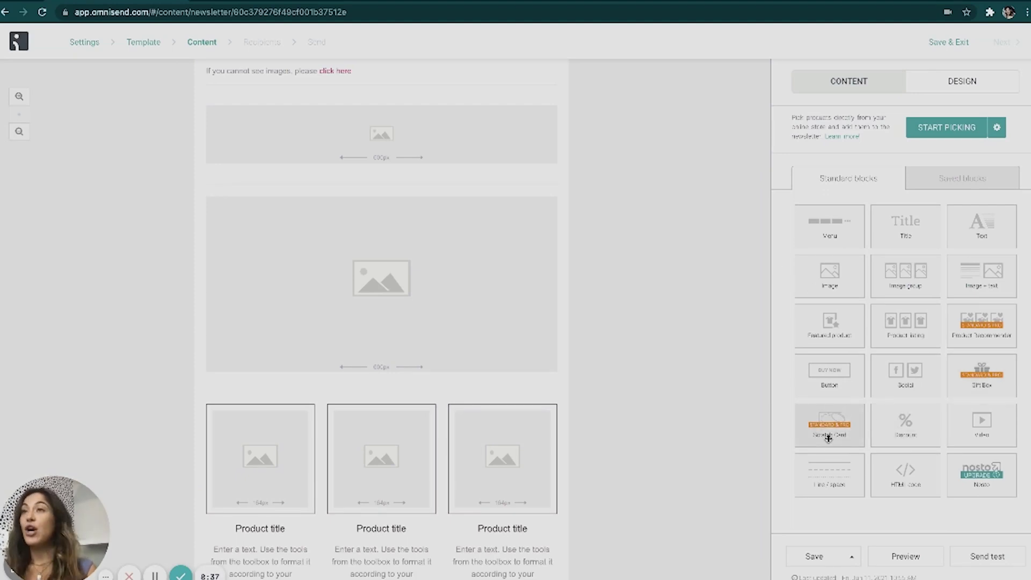
left_click_drag(829, 437, 375, 233)
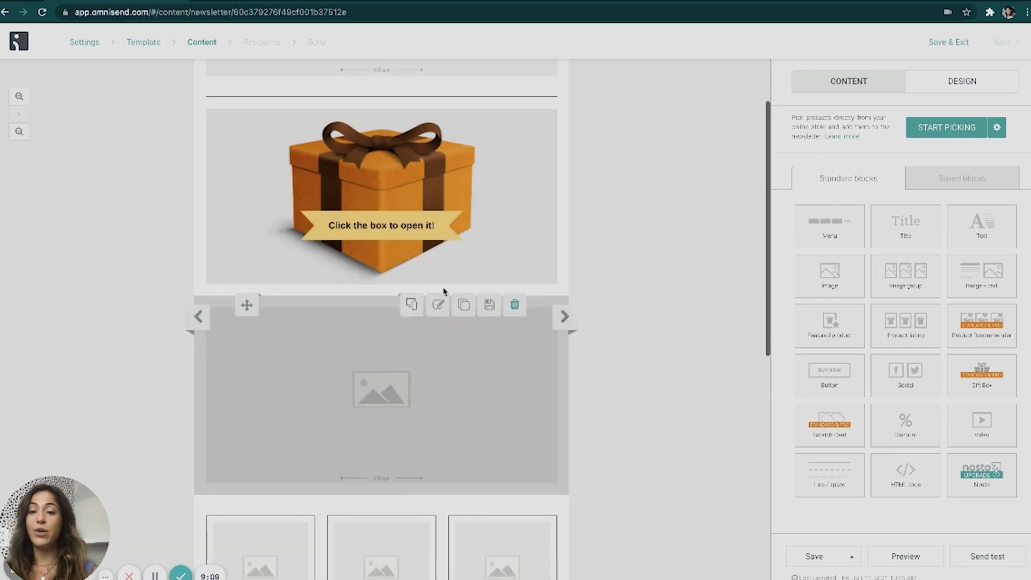
Step: Set the Gift Box opener text to 'Congrats you just won 27% OFF your next purchase'
left_click(477, 236)
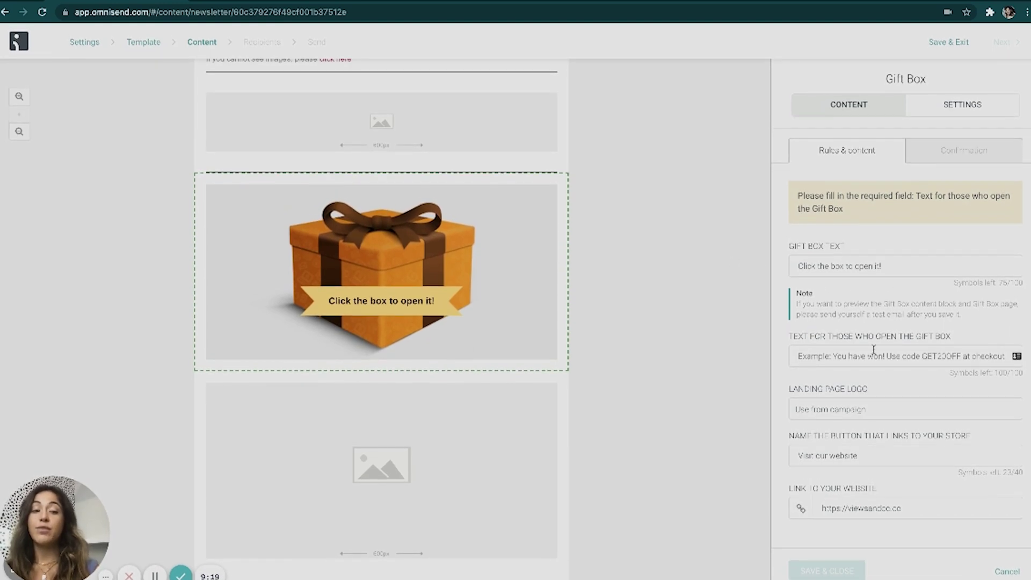
left_click(895, 355)
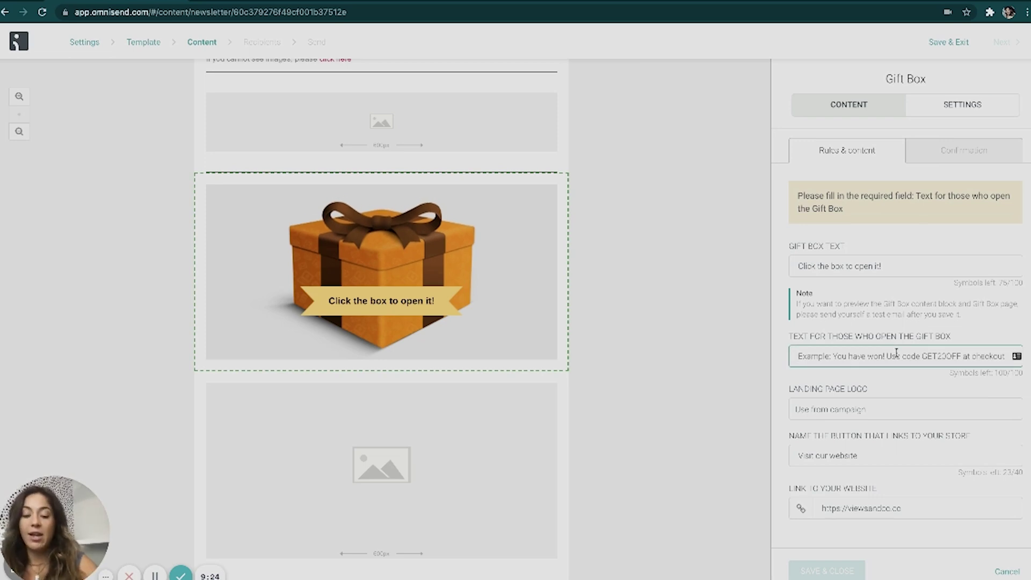
type("Congrats")
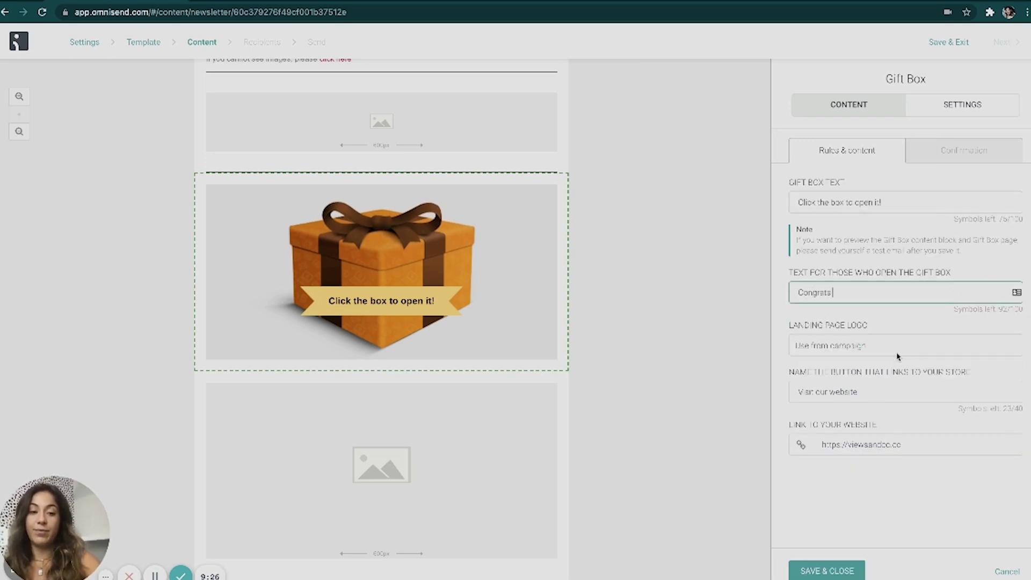
type(" !")
type("ou")
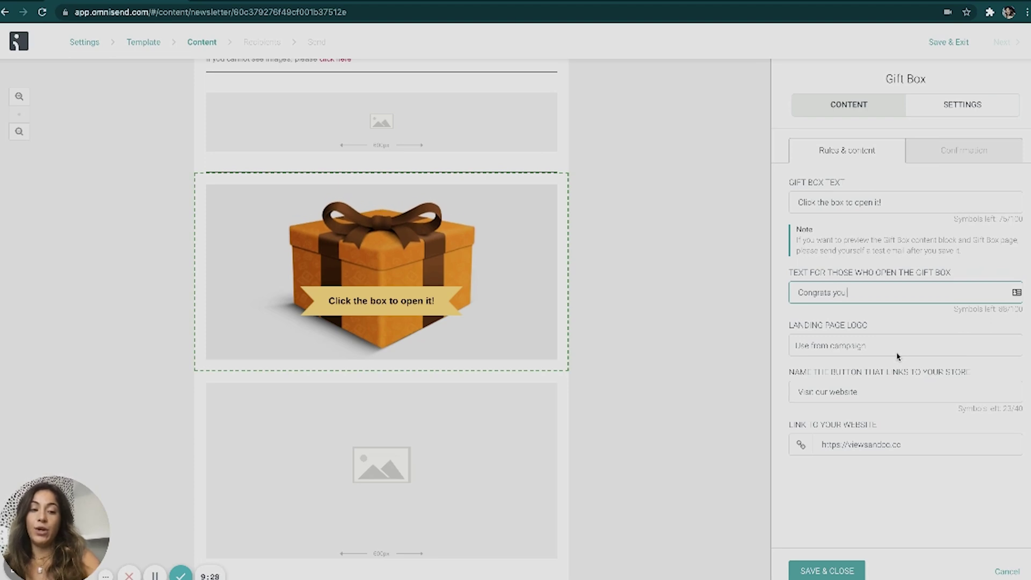
type(" j")
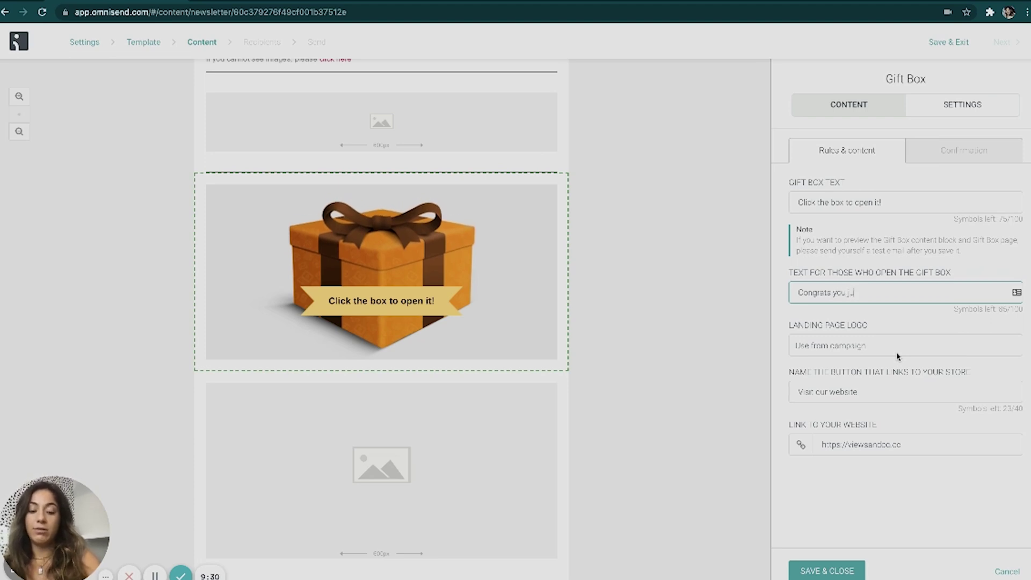
type("ust won")
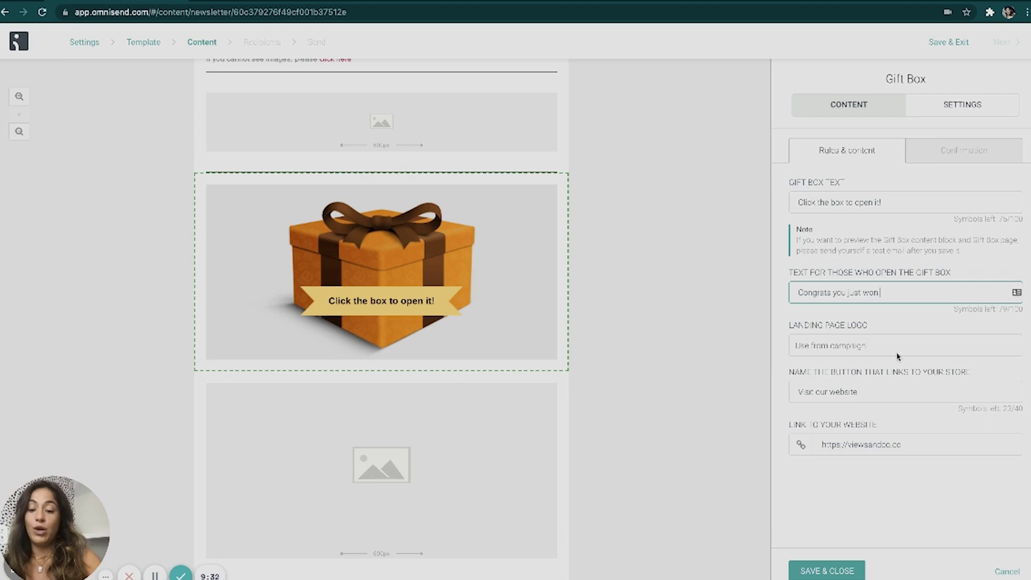
type(" 27%")
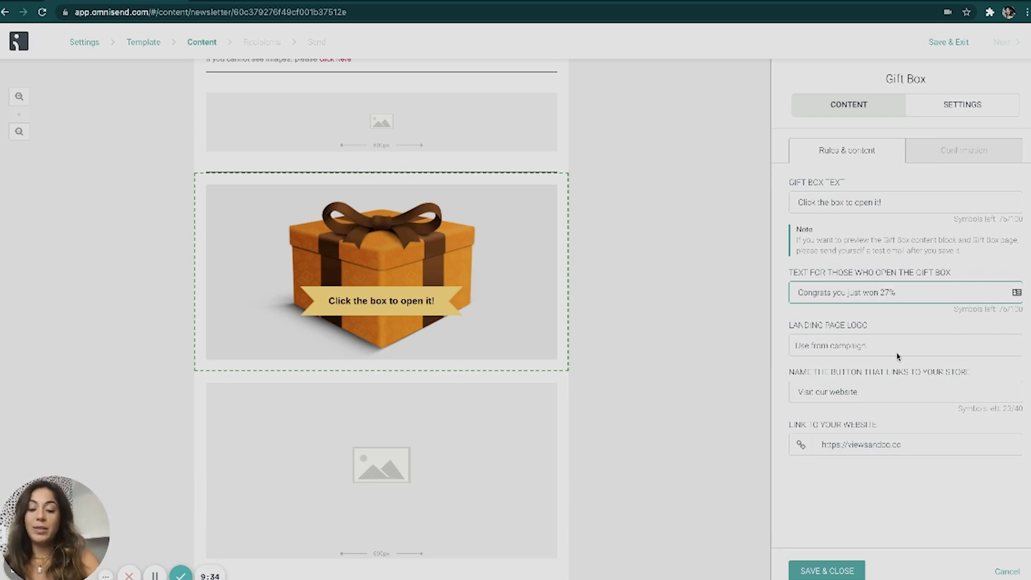
type(" OFF your n")
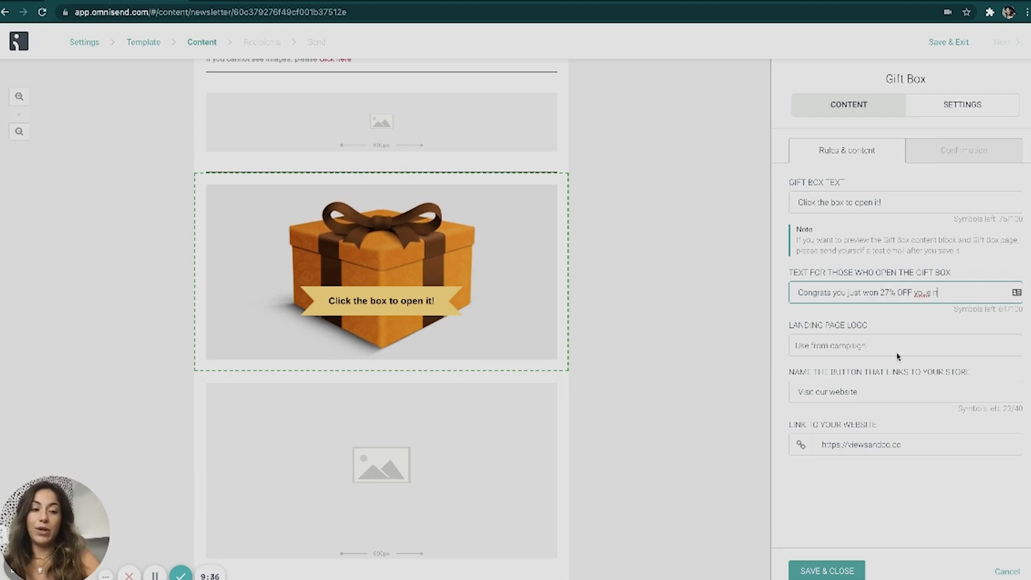
key("BackSpace")
key("BackSpace")
key("BackSpace")
type("r ")
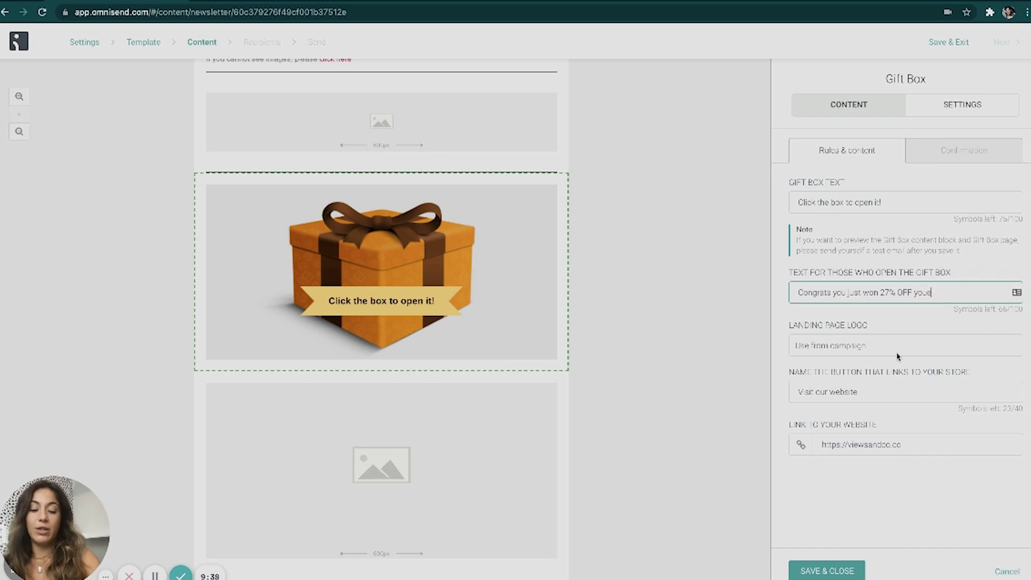
type("nex")
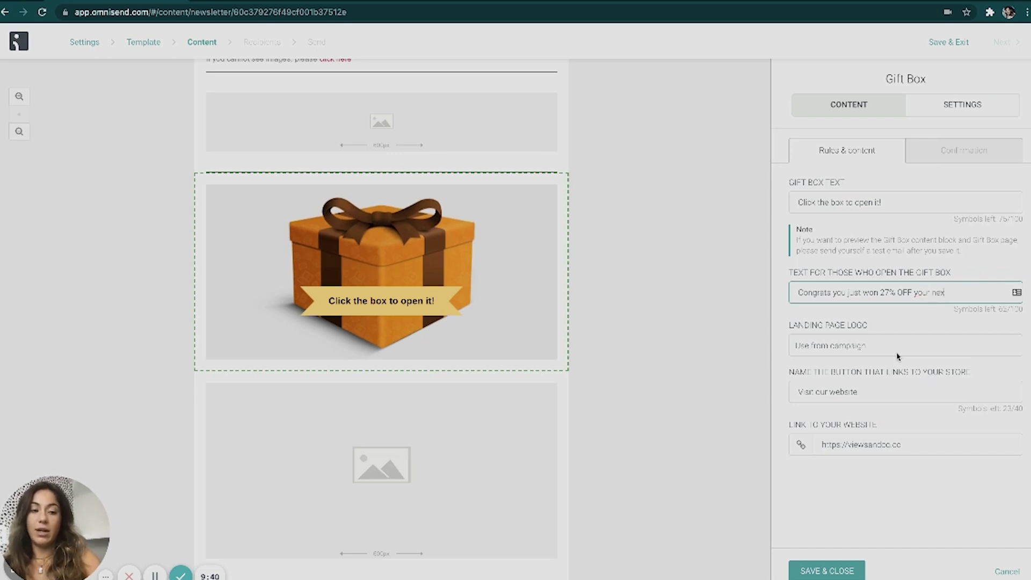
type("t purc")
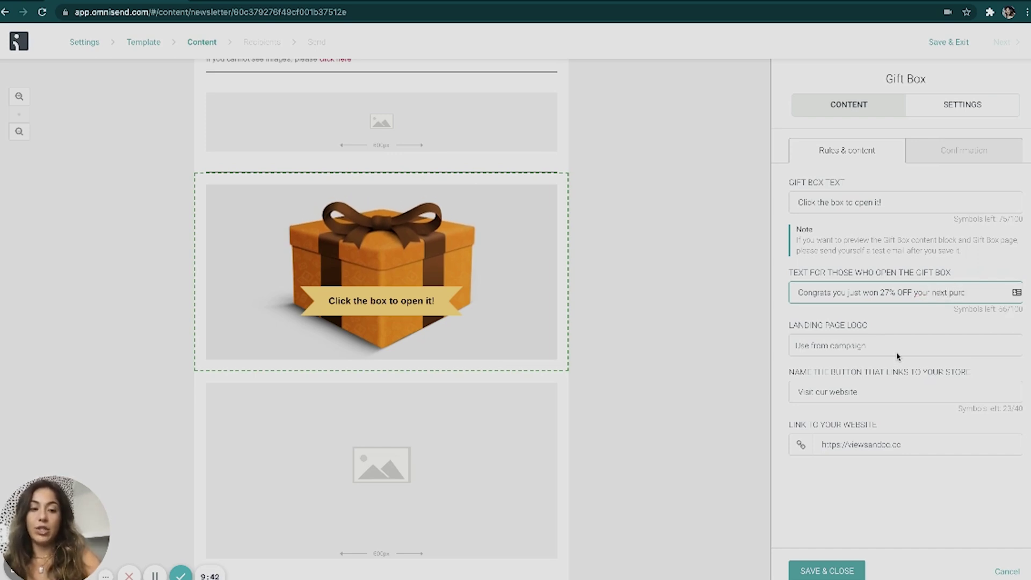
type("hase")
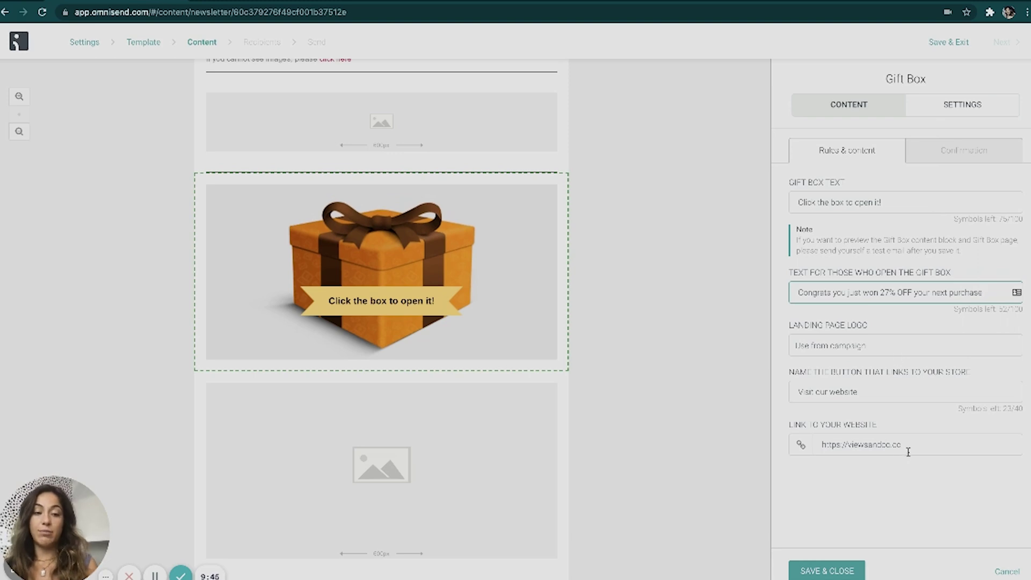
Step: Show the Gift Box Confirmation settings and open the send-confirmation choices
left_click(971, 151)
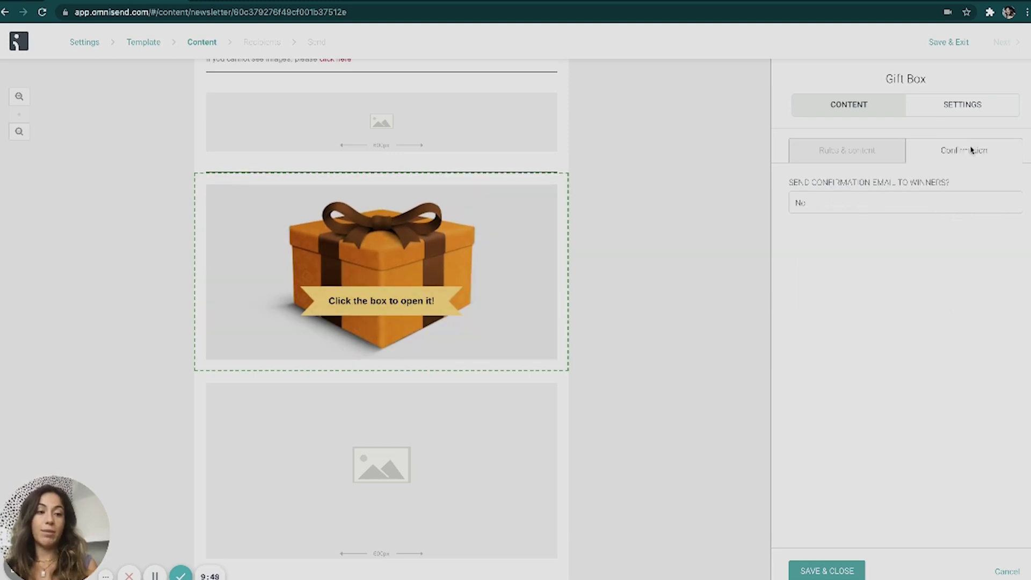
left_click(827, 203)
left_click(826, 204)
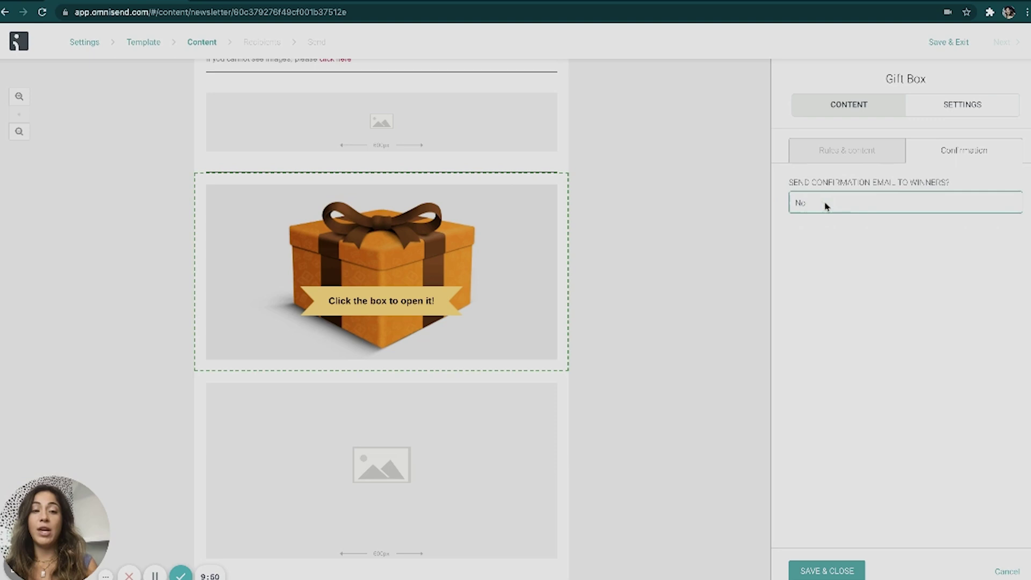
Step: Send winners a confirmation email and replace its reward placeholder with LOVE20
left_click(867, 203)
left_click(865, 202)
left_click(866, 200)
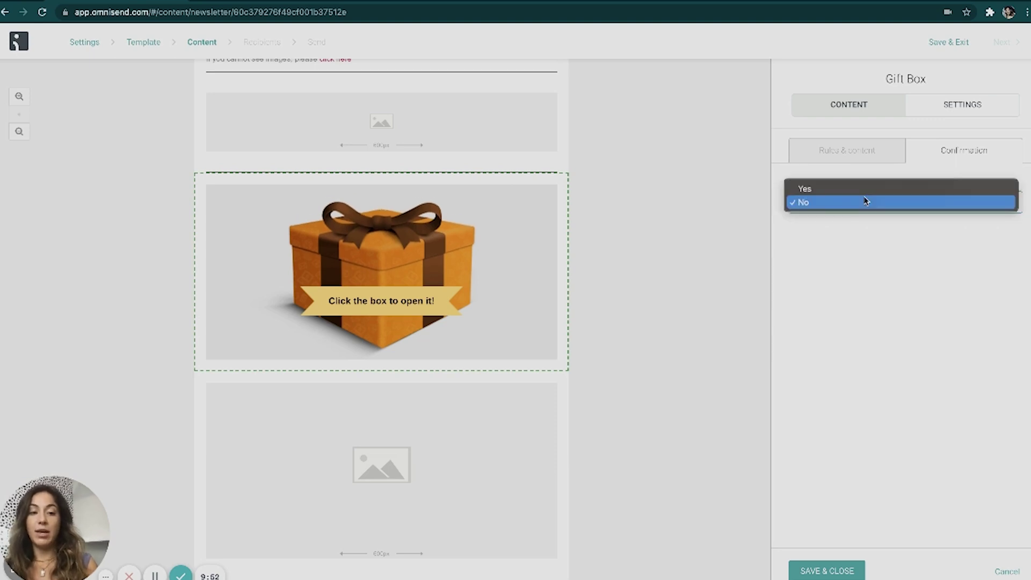
left_click(853, 190)
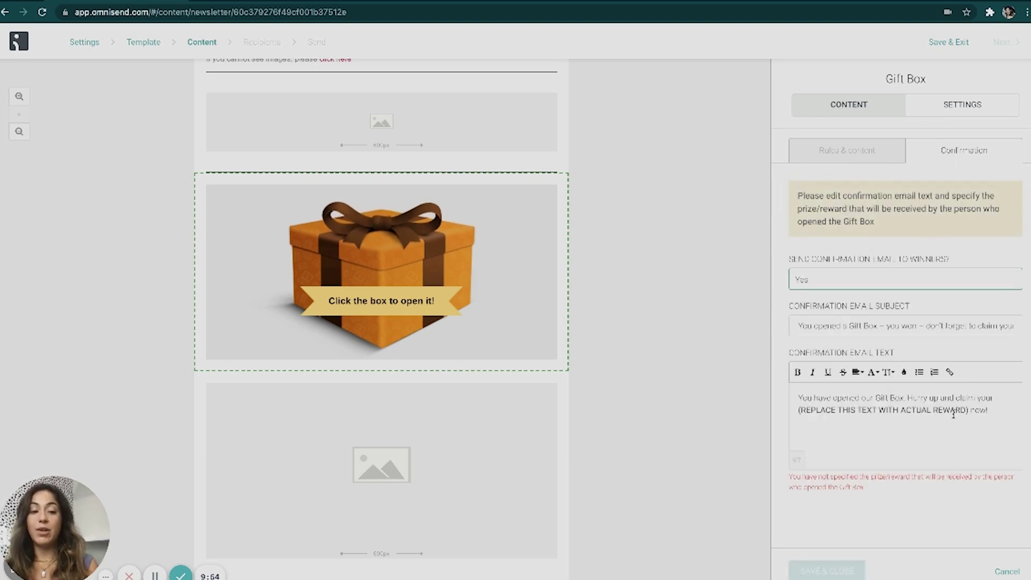
left_click_drag(967, 410, 807, 408)
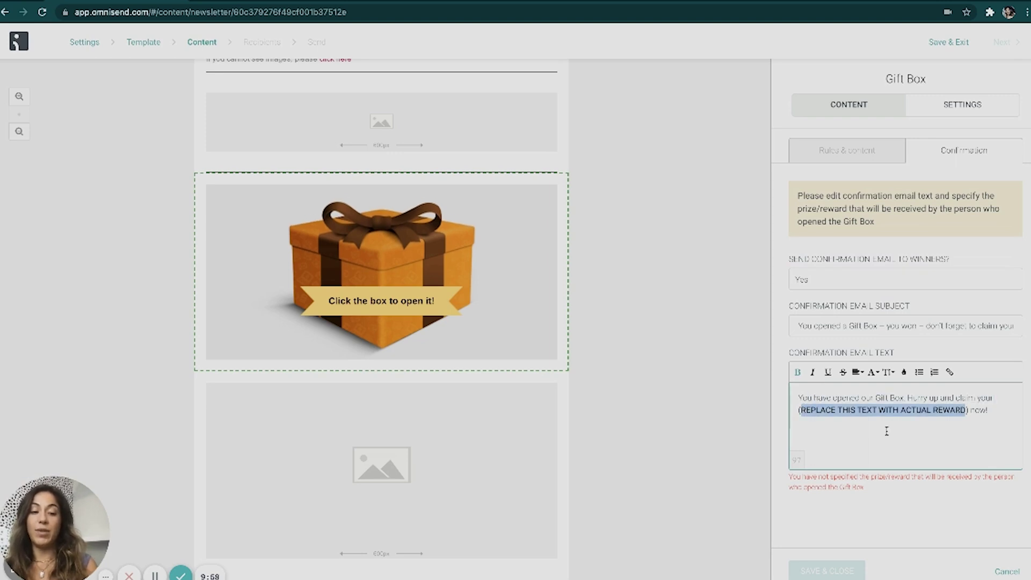
type("LOV")
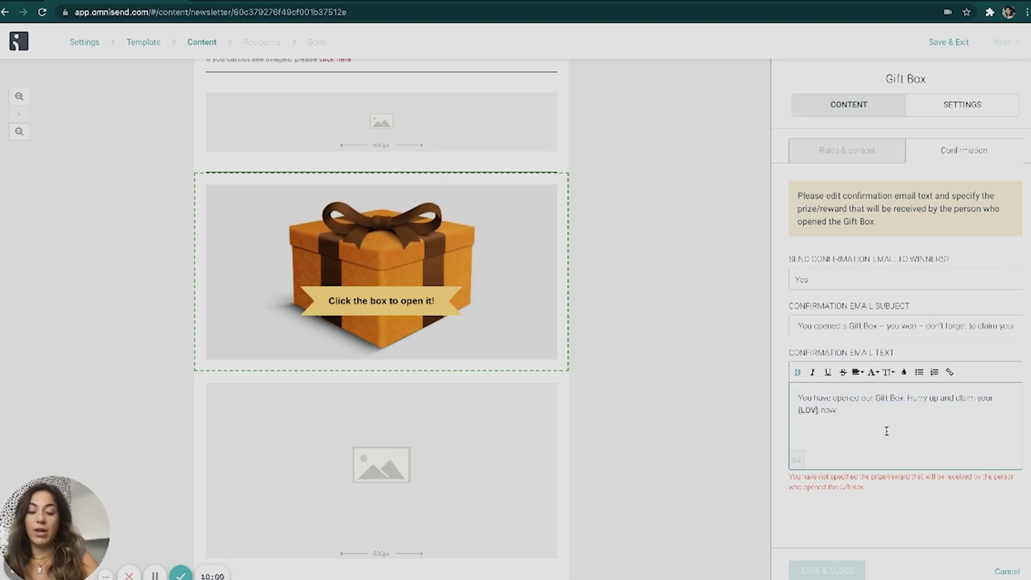
type("E@")
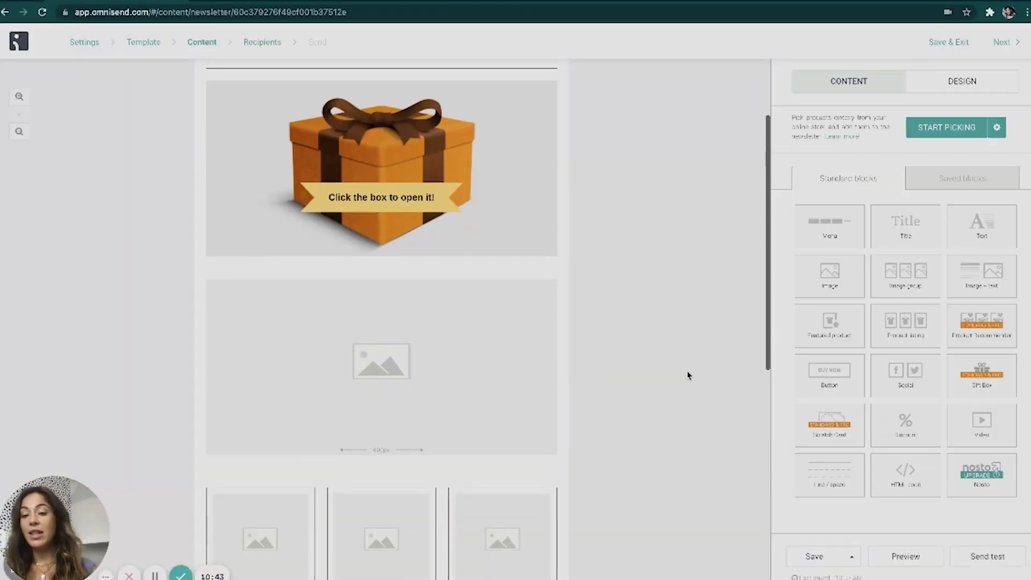
Step: Select the empty image block below the gift box and check the Canva banner design
scroll(686, 373, "up", 2)
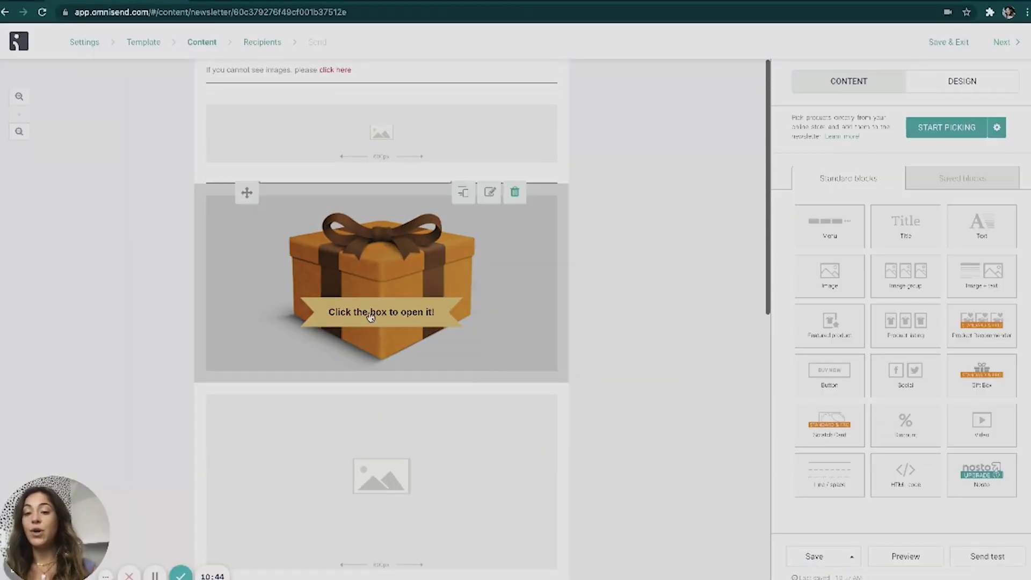
left_click(459, 462)
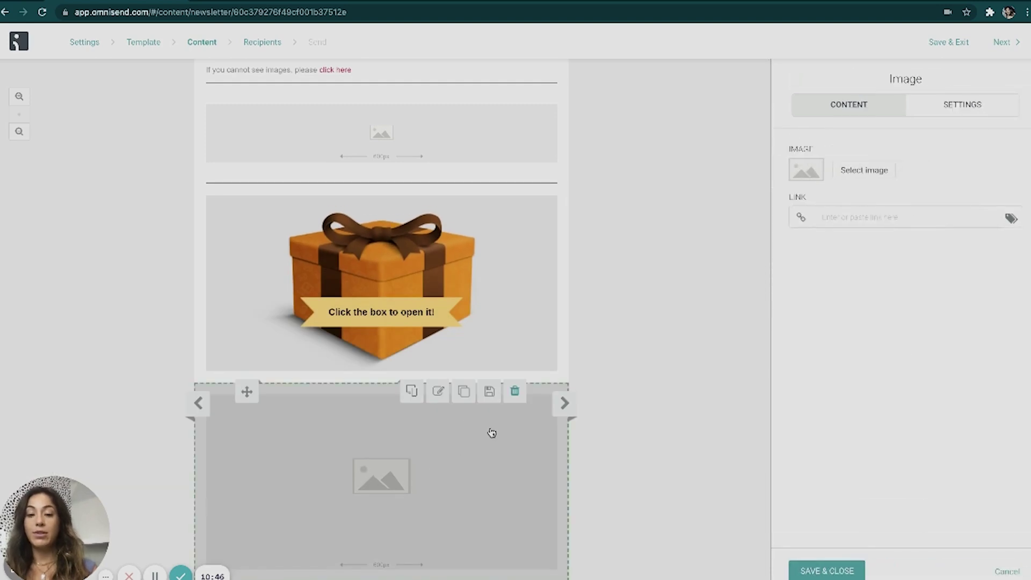
scroll(492, 433, "down", 2)
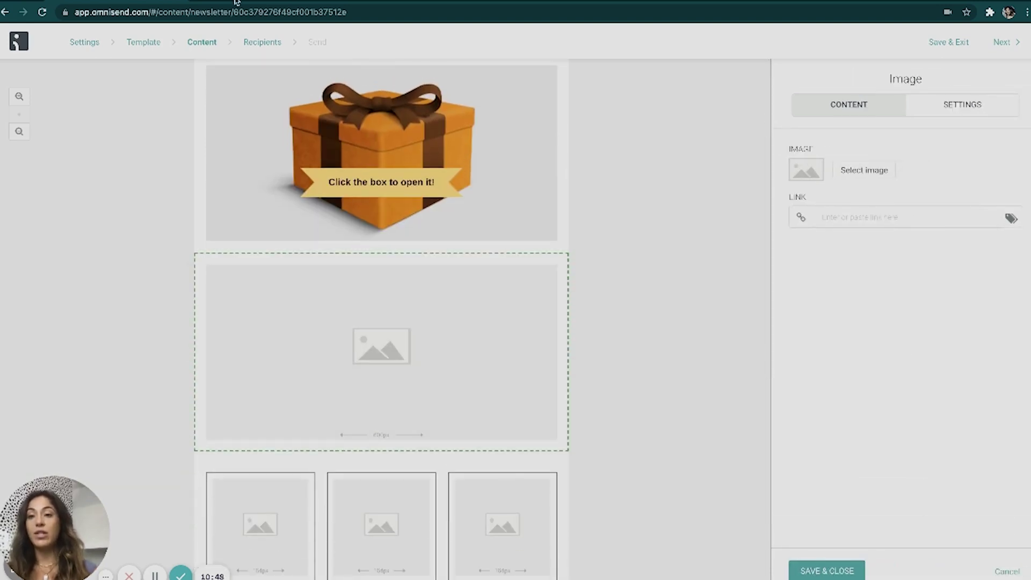
scroll(381, 242, "up", 2)
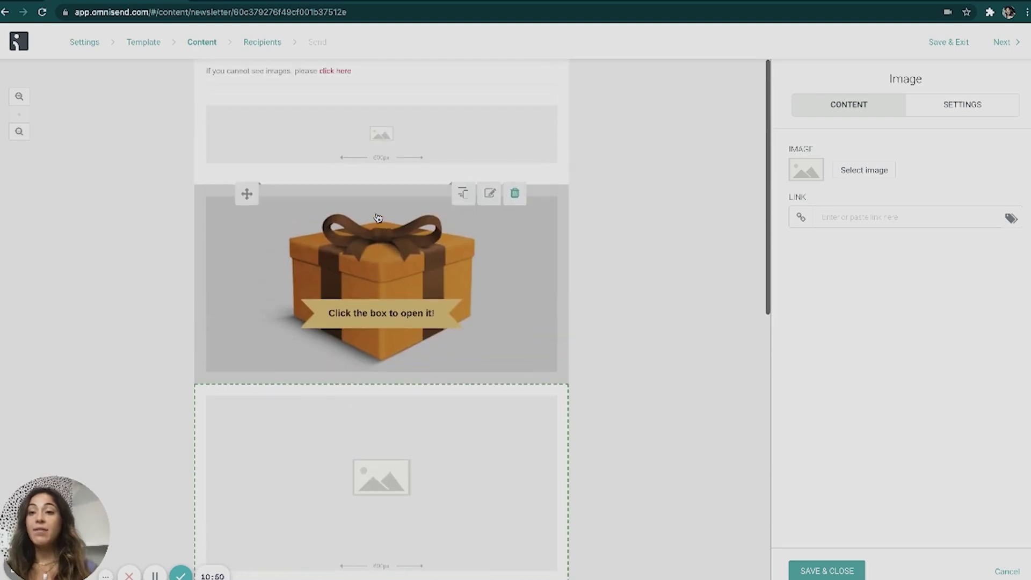
left_click(283, 2)
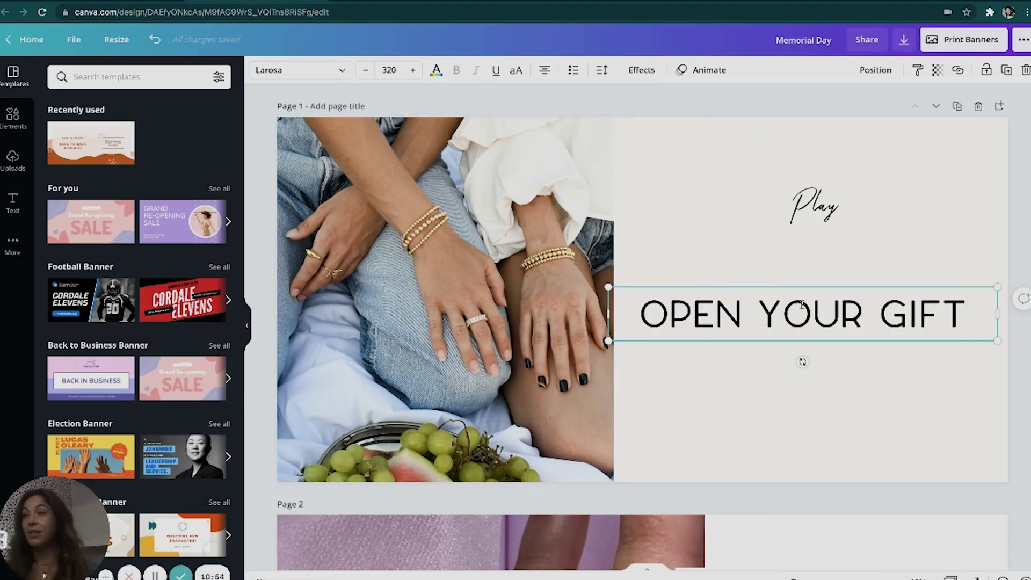
left_click(129, 2)
scroll(444, 357, "down", 4)
scroll(444, 357, "up", 4)
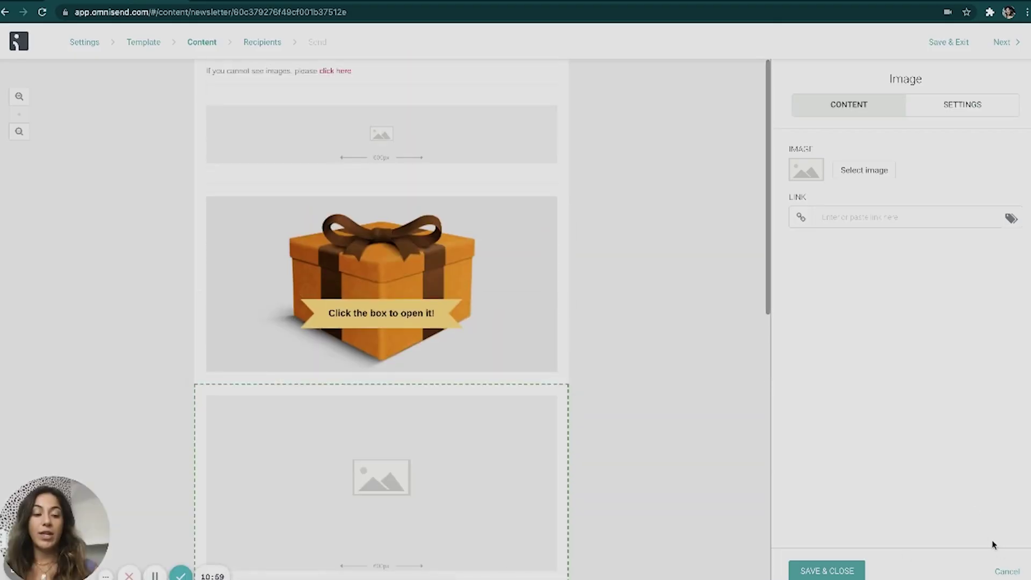
Step: Add a Title block and a Text block below the gift box
left_click(1007, 571)
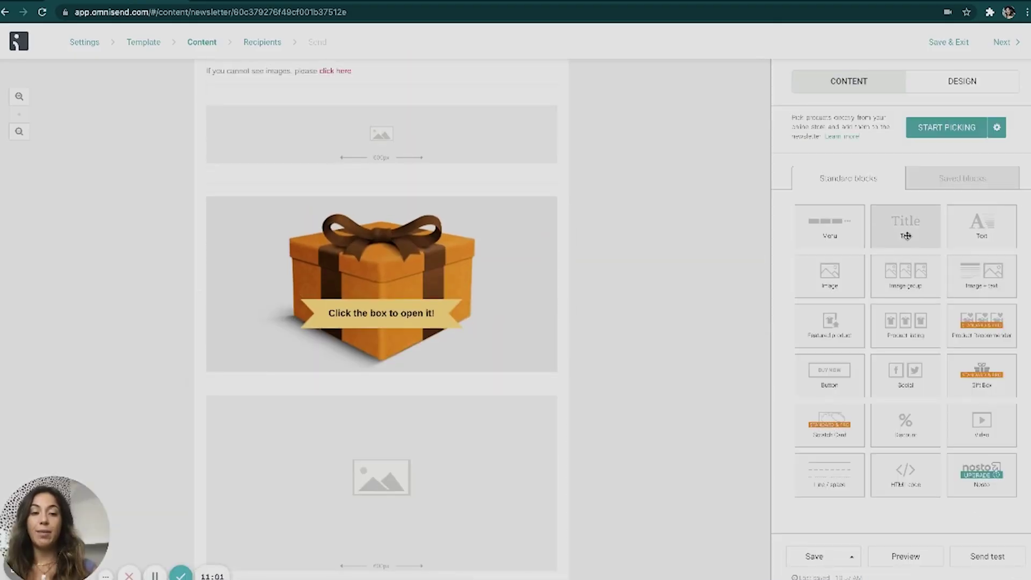
left_click_drag(906, 226, 352, 424)
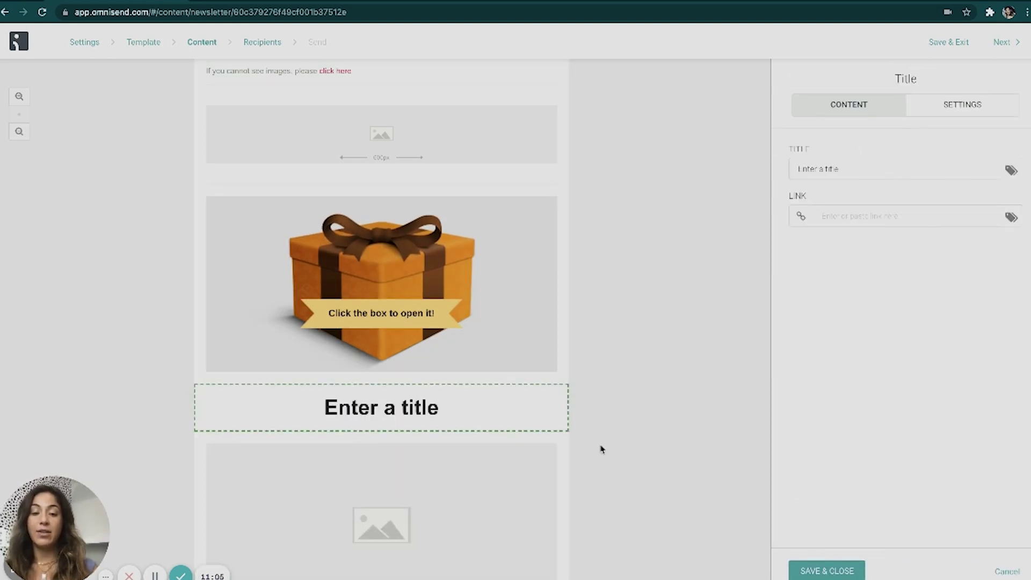
left_click(994, 569)
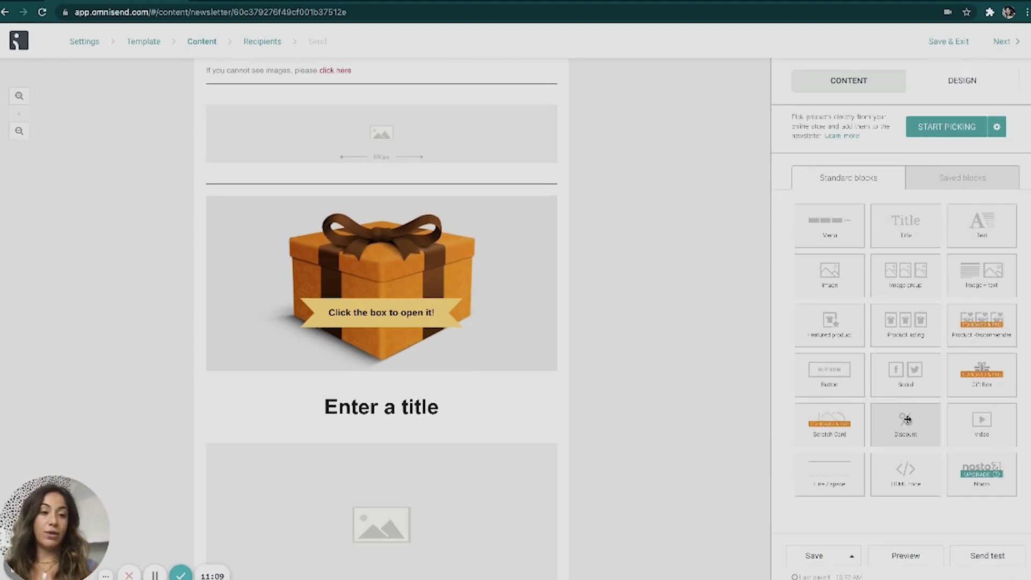
left_click_drag(986, 238, 465, 453)
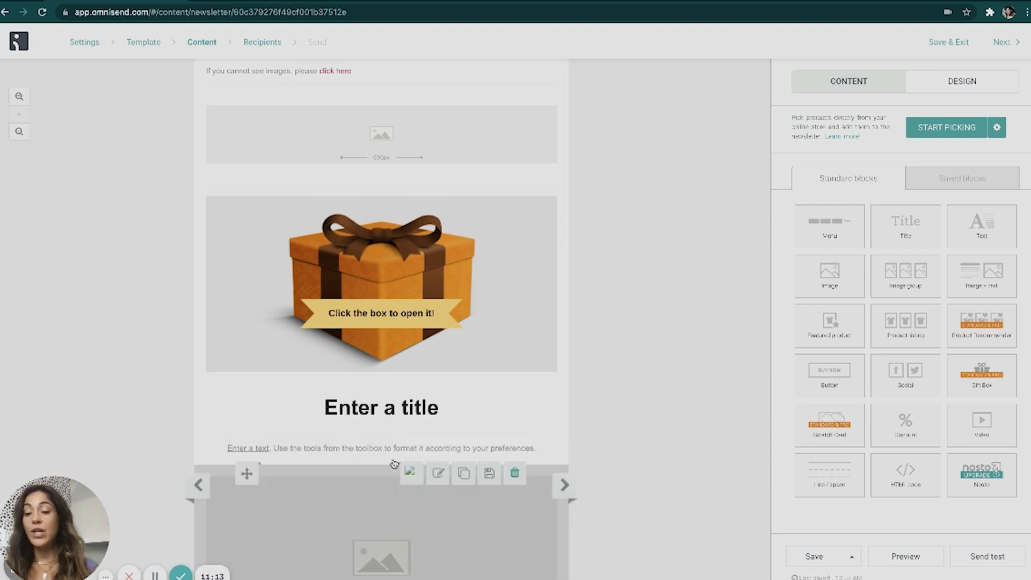
scroll(548, 407, "down", 2)
scroll(548, 408, "up", 2)
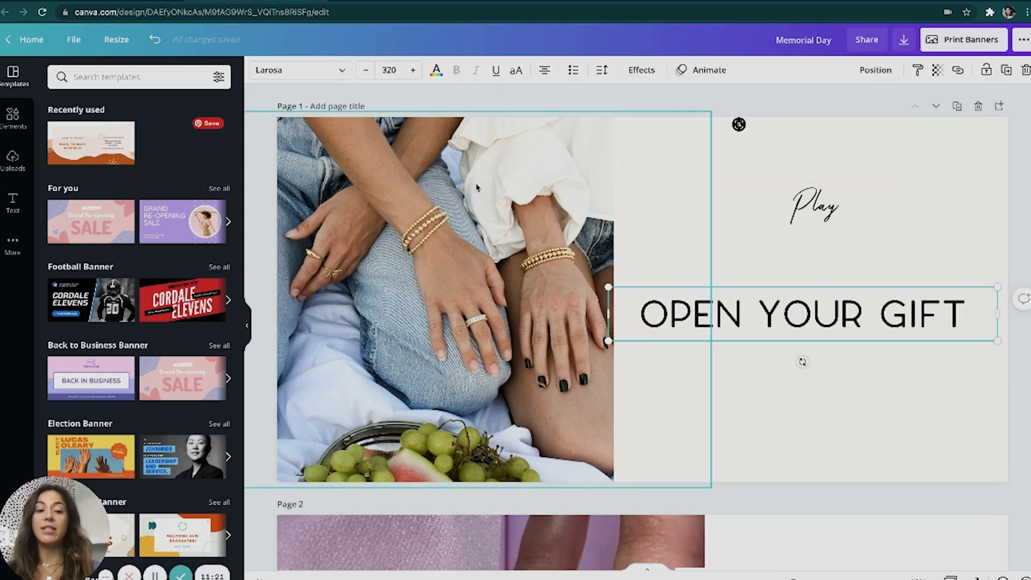
Step: In Canva, nudge the OPEN YOUR GIFT heading up, then add and remove a SEE WHAT YOU WIN line
left_click(102, 1)
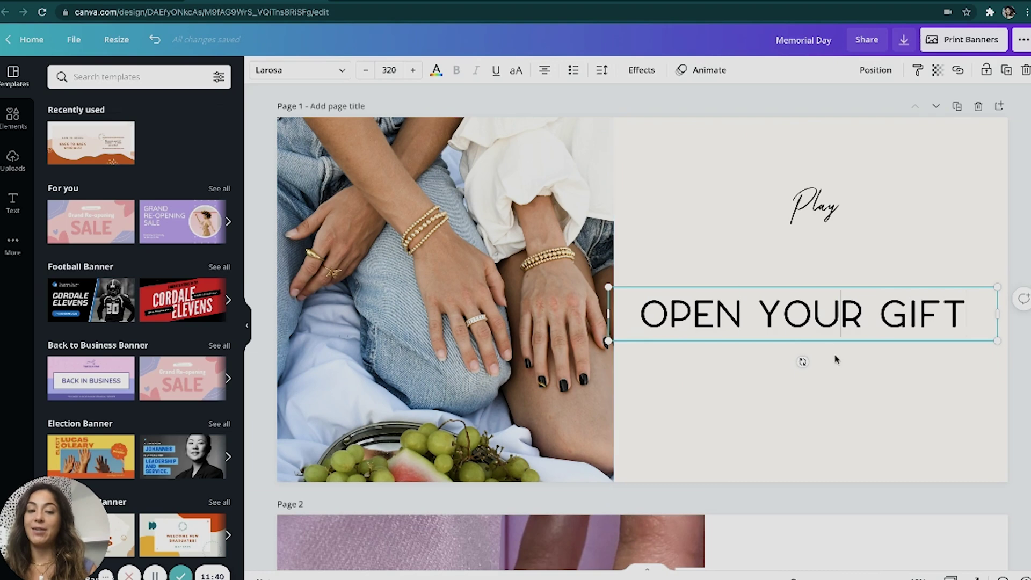
left_click(806, 209)
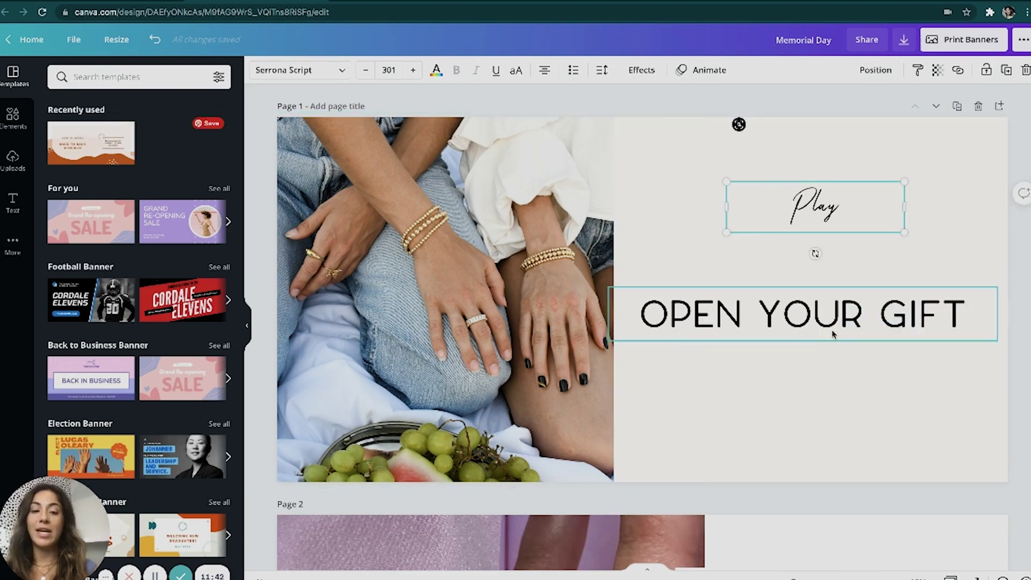
left_click_drag(833, 328, 844, 304)
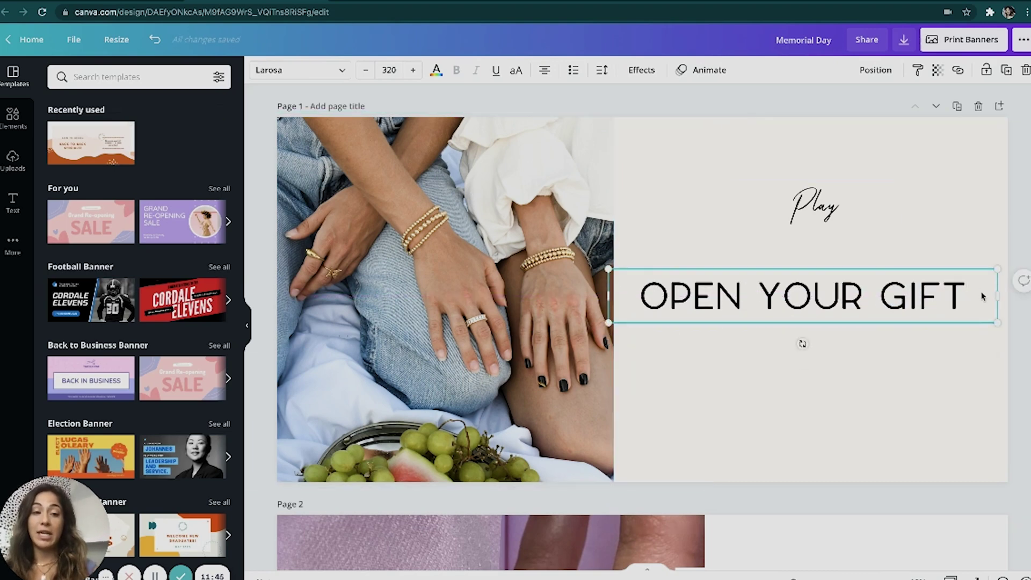
key("Return")
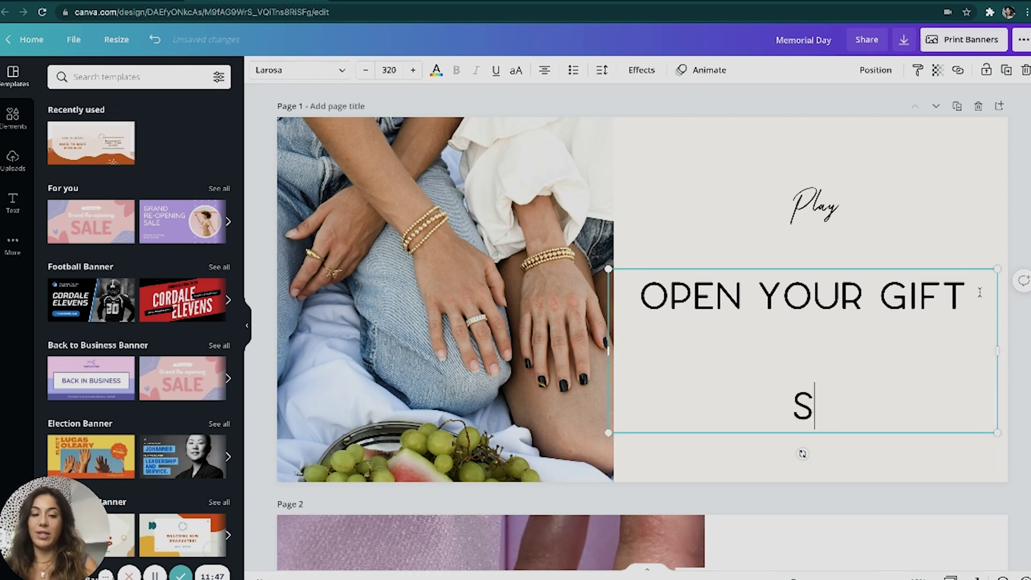
type("SEE WHAT YOU WINR")
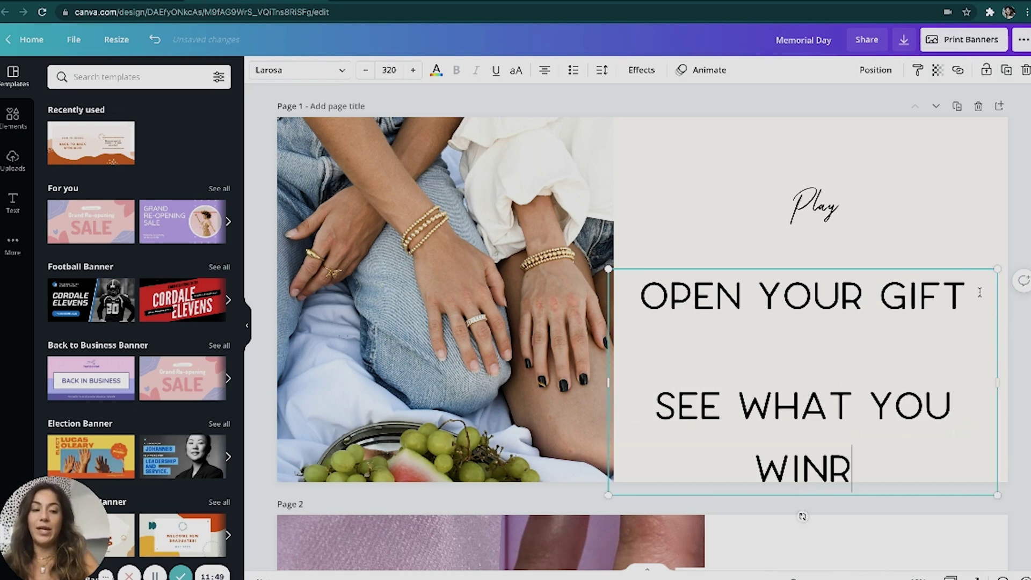
key("BackSpace")
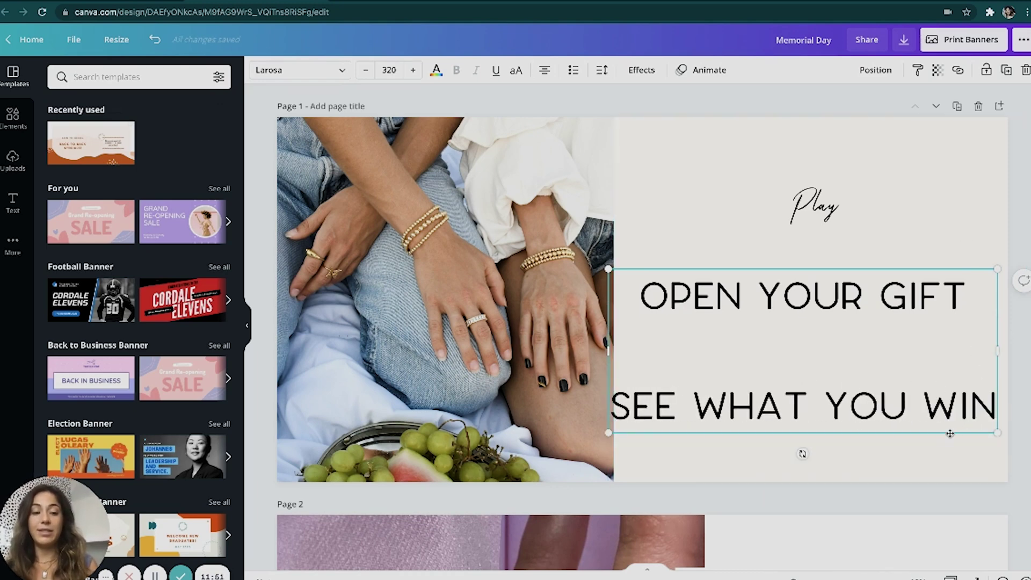
triple_click(819, 398)
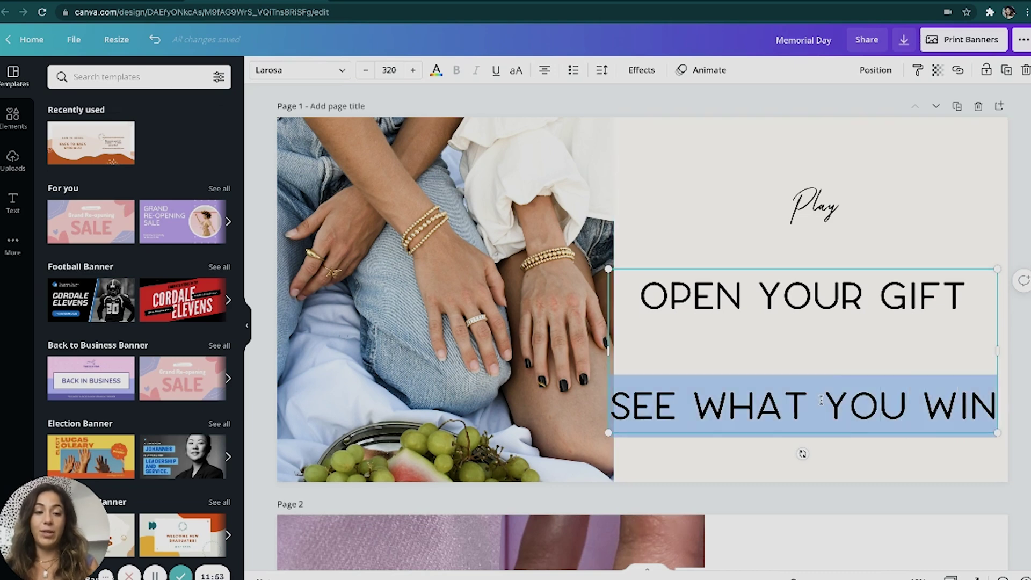
key("BackSpace")
Step: Delete the Play script text and change the heading to 'OPEN YOUR GIFT!'
left_click(784, 214)
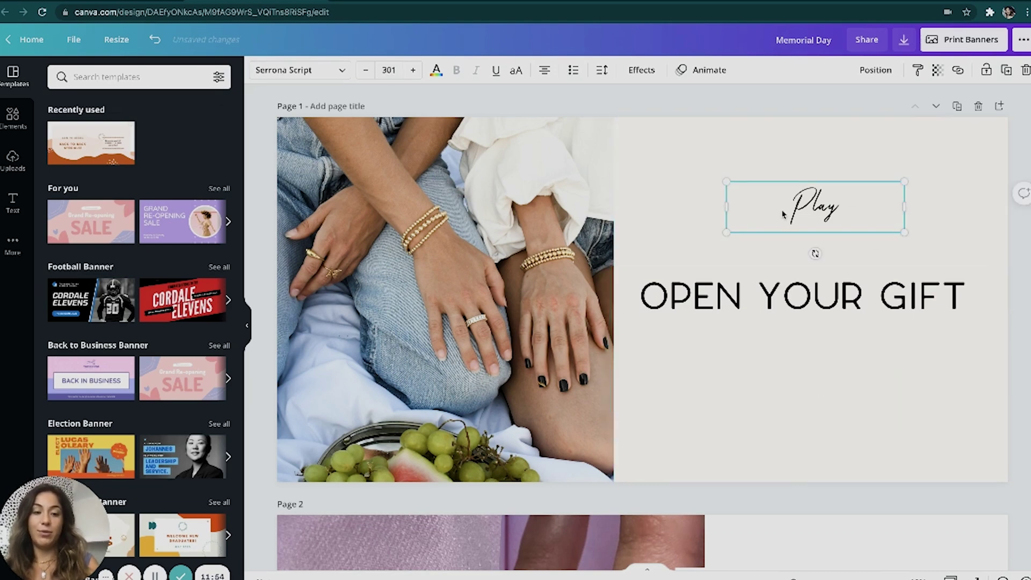
key("Delete")
left_click(961, 312)
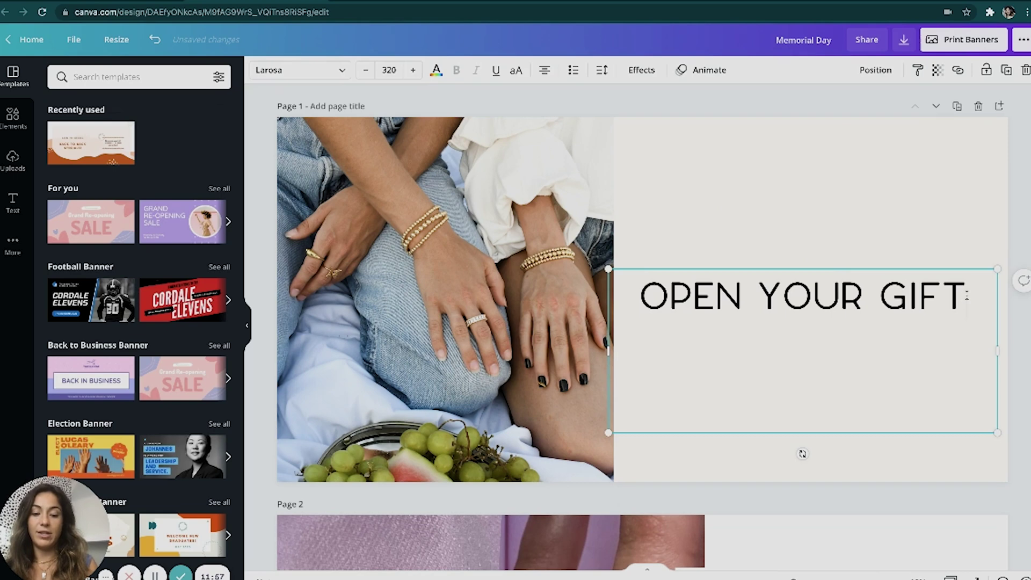
type("!")
left_click(905, 237)
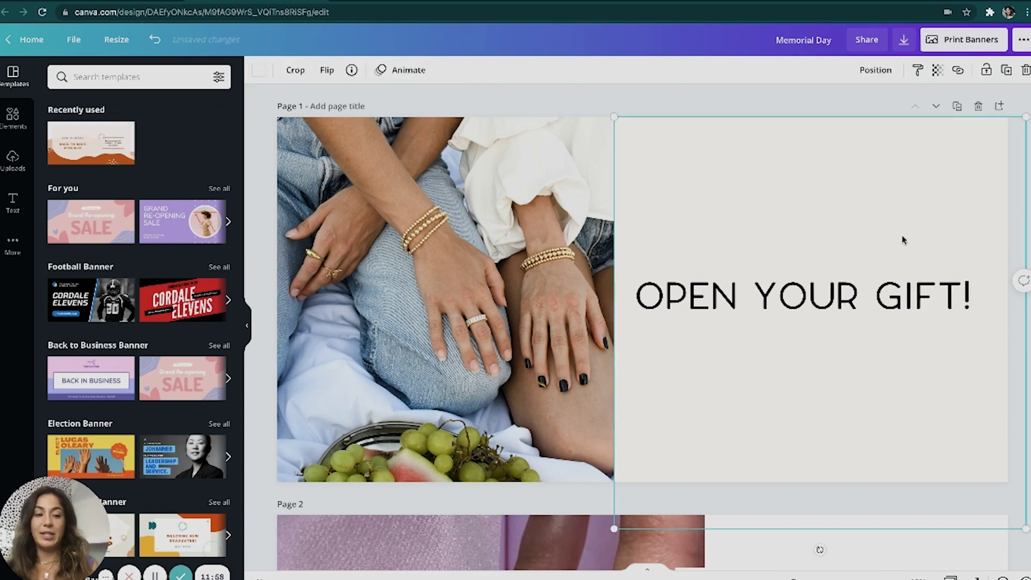
Step: Place a copy of the heading lower on the banner and retype it as XOXO
left_click(824, 285)
left_click_drag(825, 284, 832, 400)
double_click(833, 400)
triple_click(832, 400)
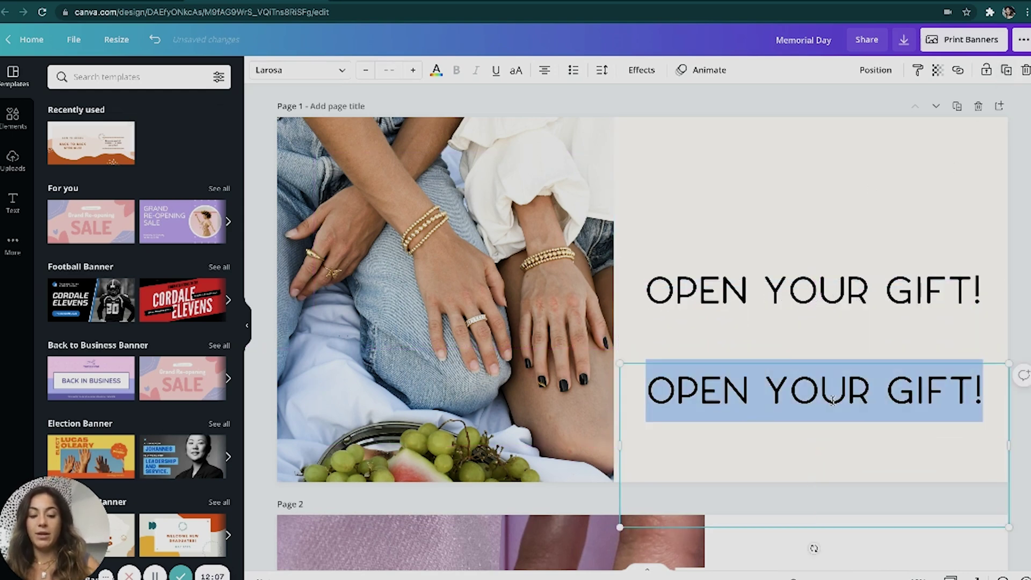
type("XOXO")
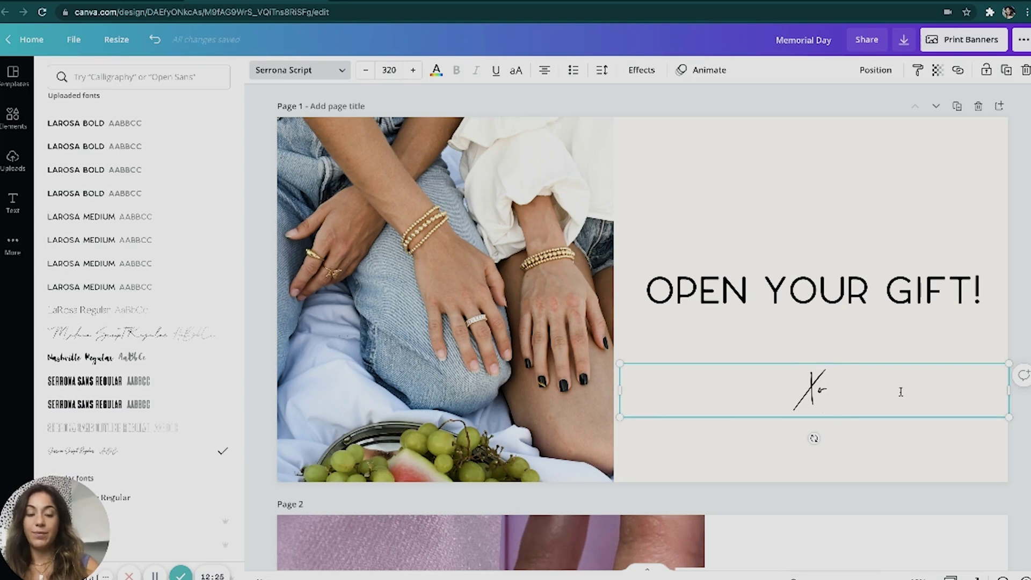
left_click(927, 453)
Step: Narrow and centre the Xoxo box below the heading, then raise the OPEN YOUR GIFT! heading
left_click(952, 403)
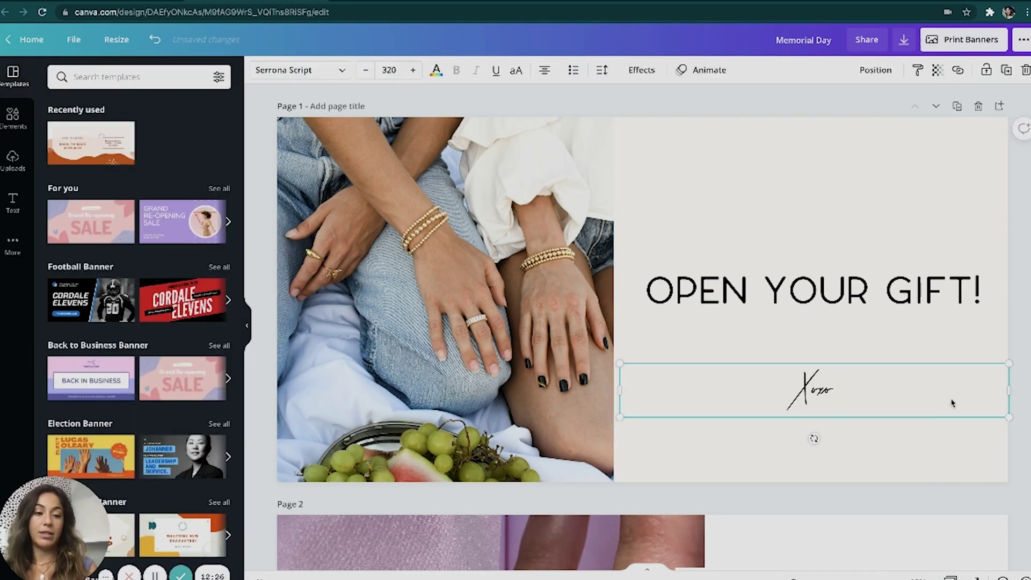
left_click_drag(1007, 393, 957, 394)
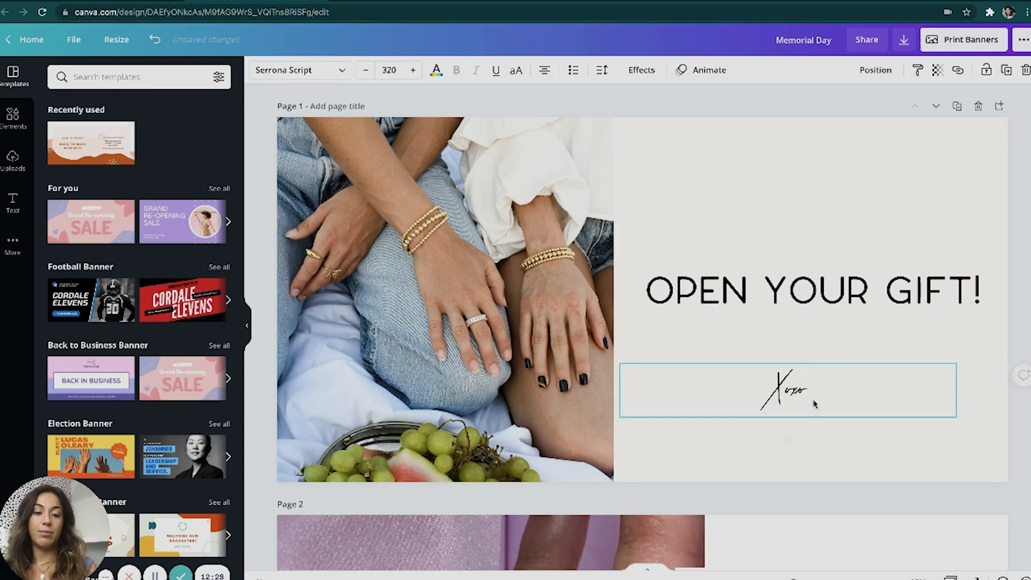
left_click_drag(788, 393, 844, 393)
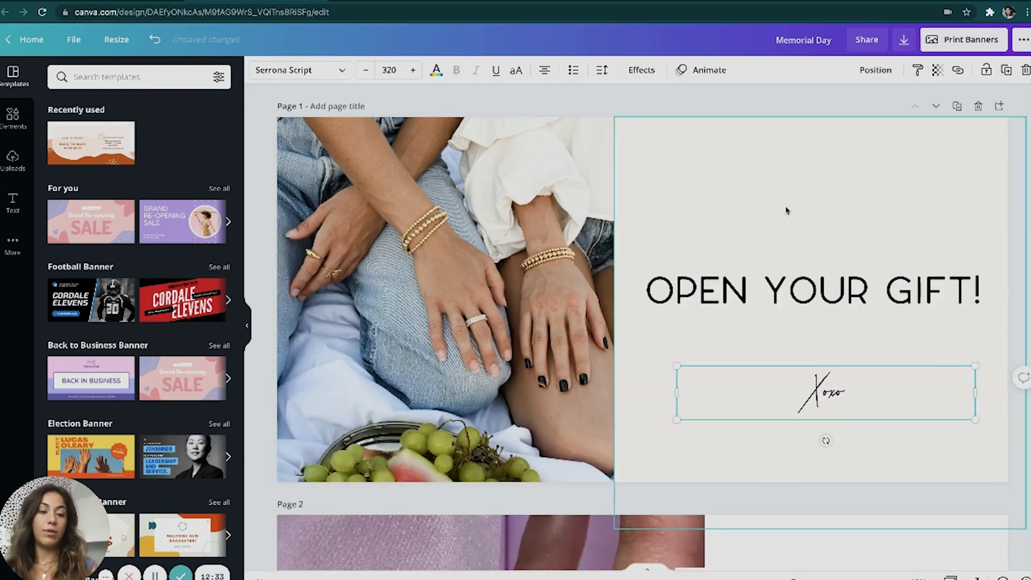
left_click(786, 210)
left_click_drag(884, 288, 886, 229)
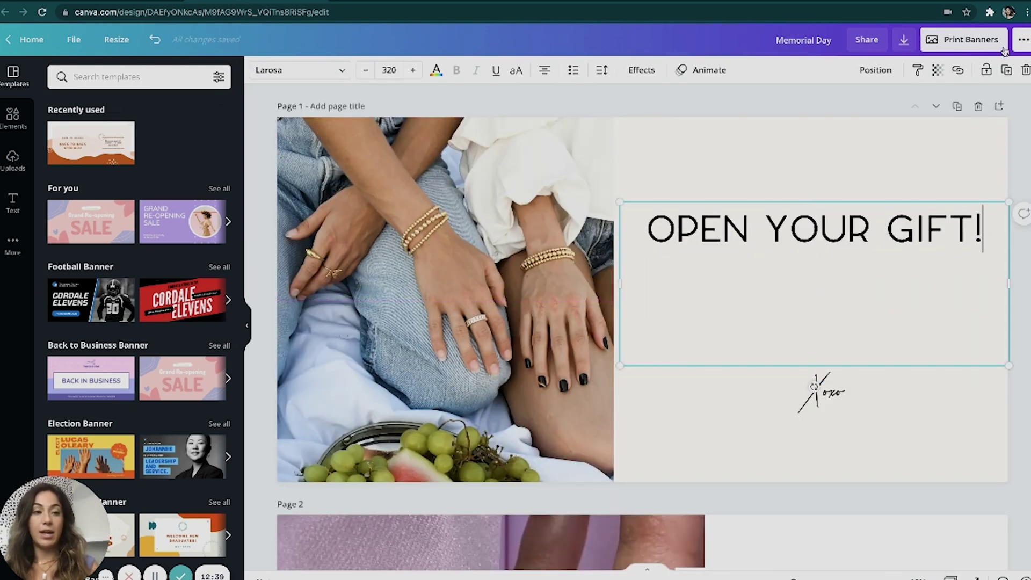
Step: Duplicate the heading below itself and retype the copy as 'THANK YOU FOR BEING A LOYAL CUSTOMER'
left_click(1006, 71)
left_click_drag(902, 223, 902, 274)
double_click(900, 271)
type("T")
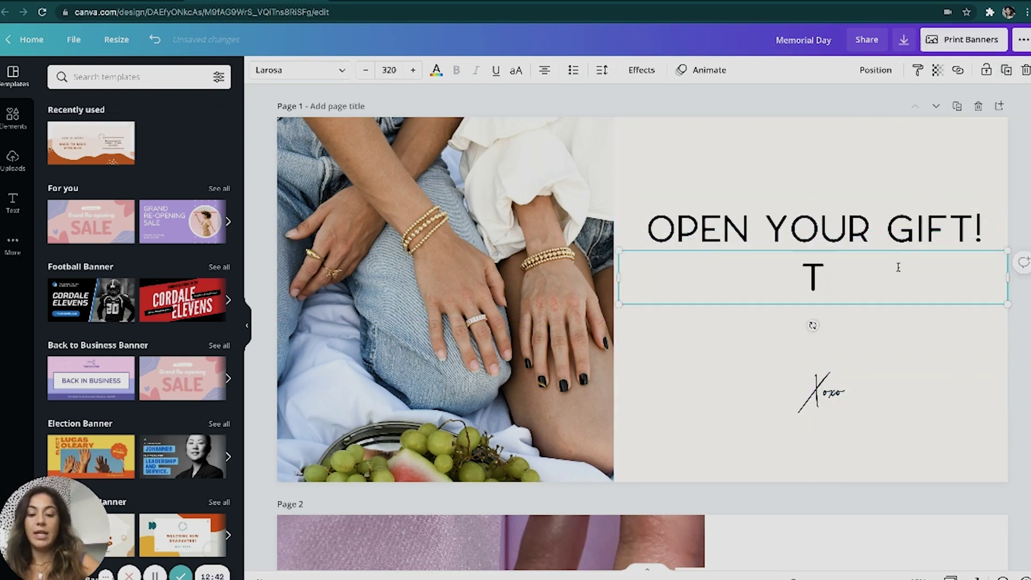
type("HANK YOU FOR BE")
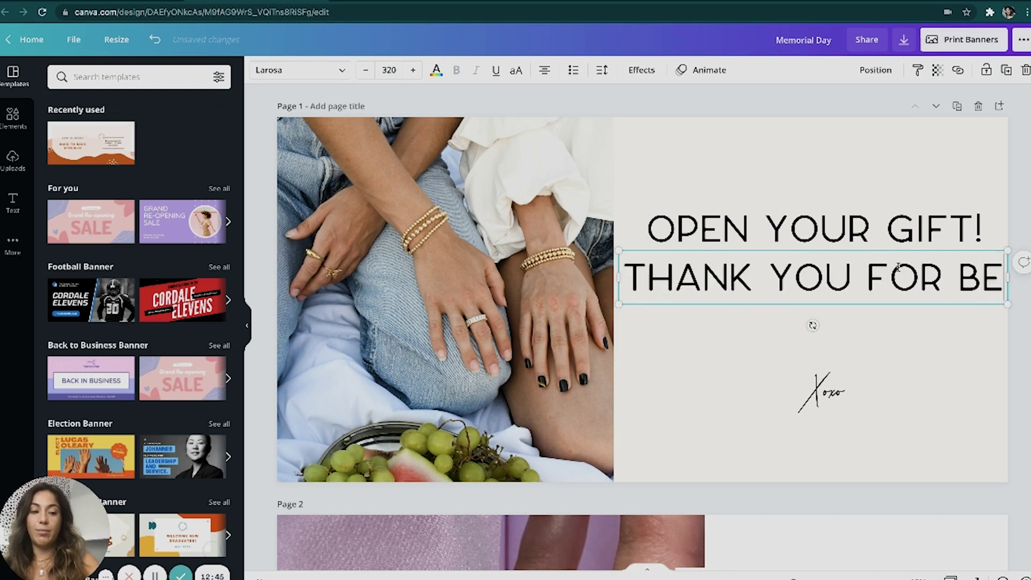
type("ING A LOYAL")
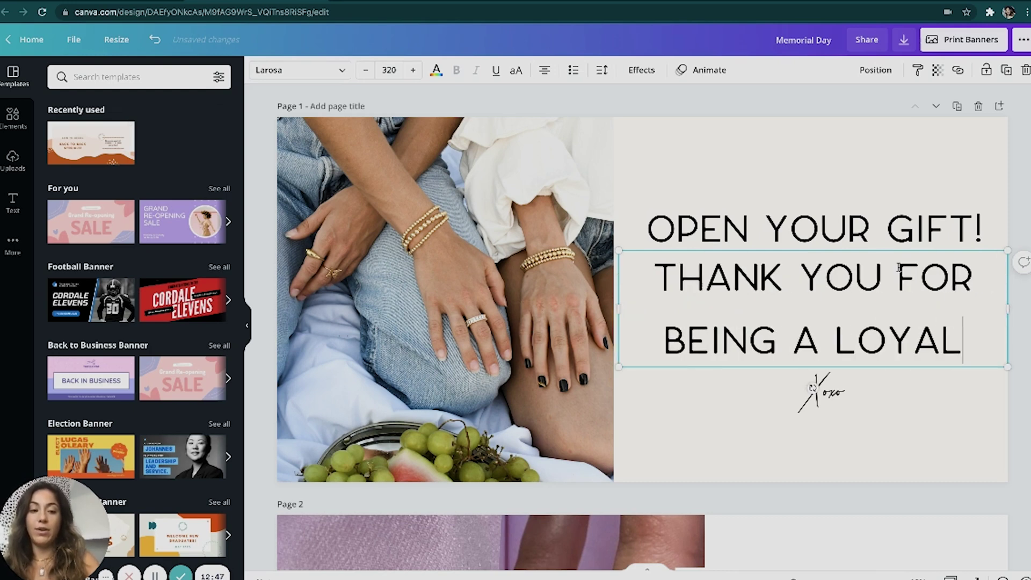
type(" CUSTOMER")
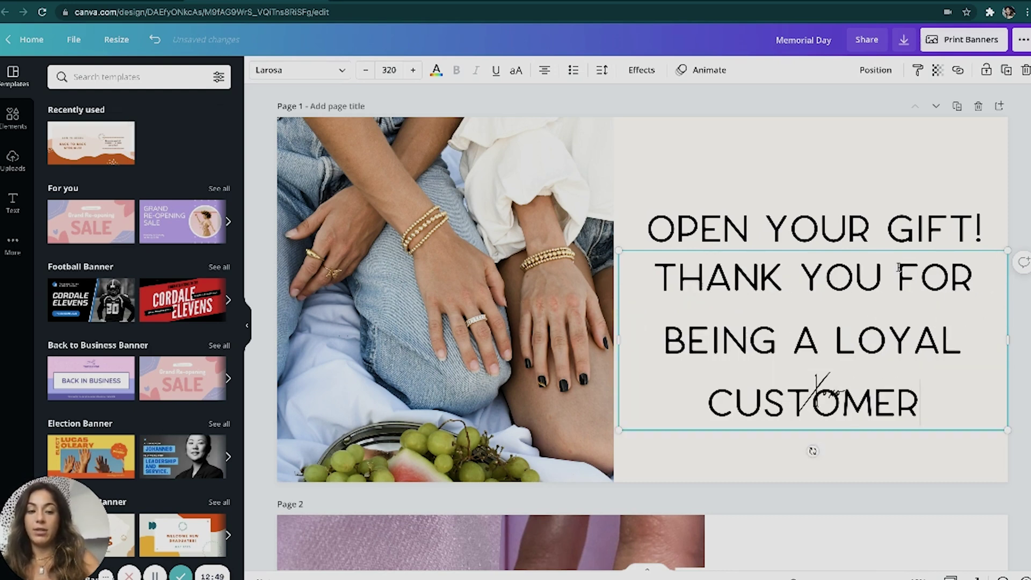
Step: Set the thank-you subtitle's font size to 80
left_click_drag(919, 404, 644, 260)
left_click(389, 67)
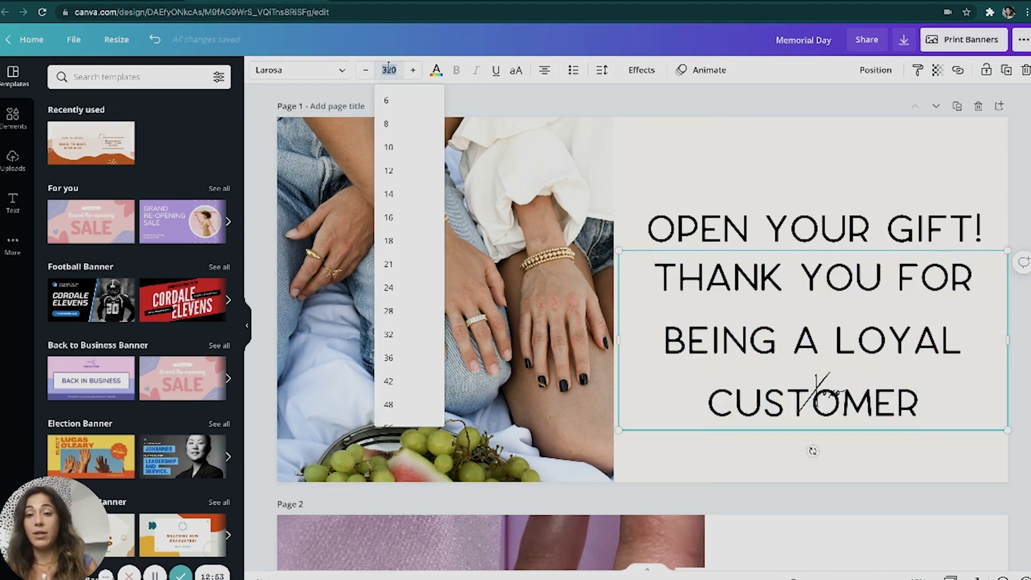
type("50")
key("Return")
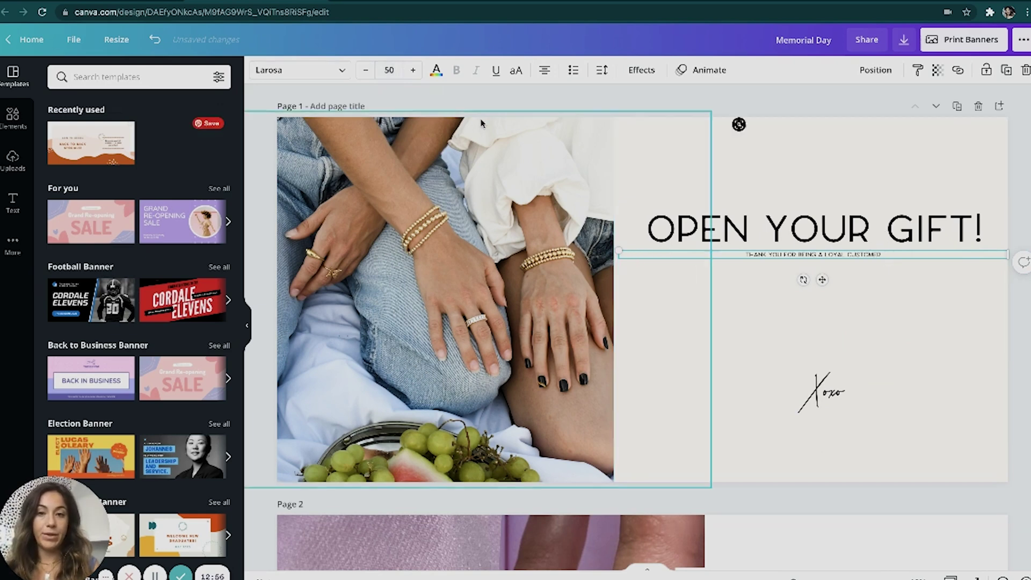
key("Return")
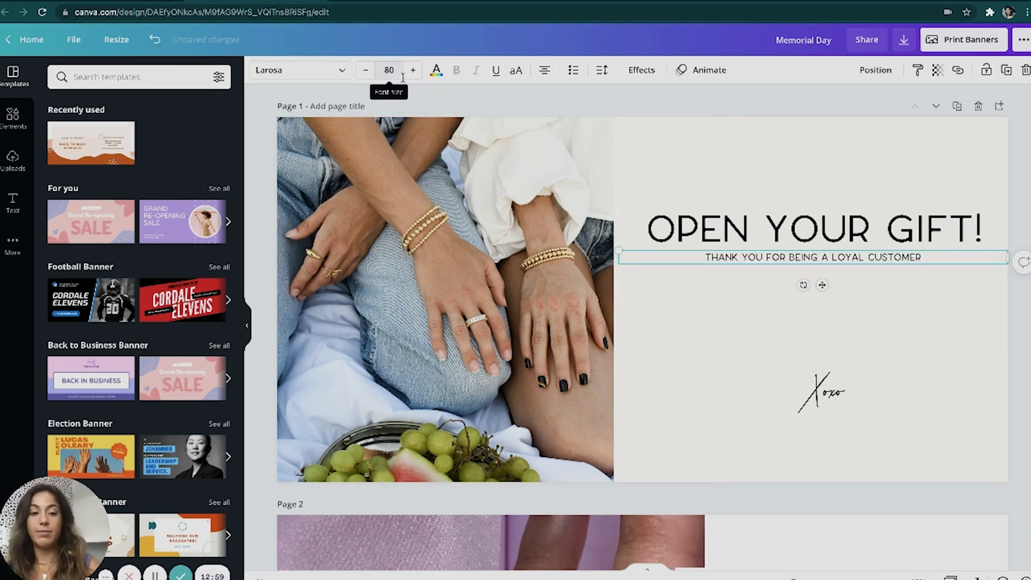
left_click(913, 341)
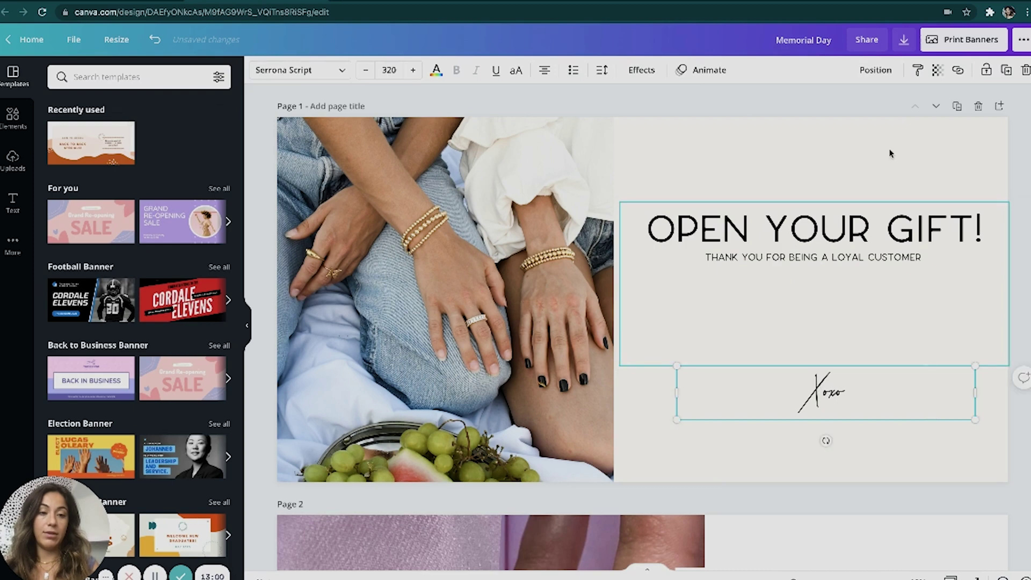
Step: Download Page 1 of the banner design as a JPG
left_click(903, 42)
left_click(956, 121)
left_click(960, 68)
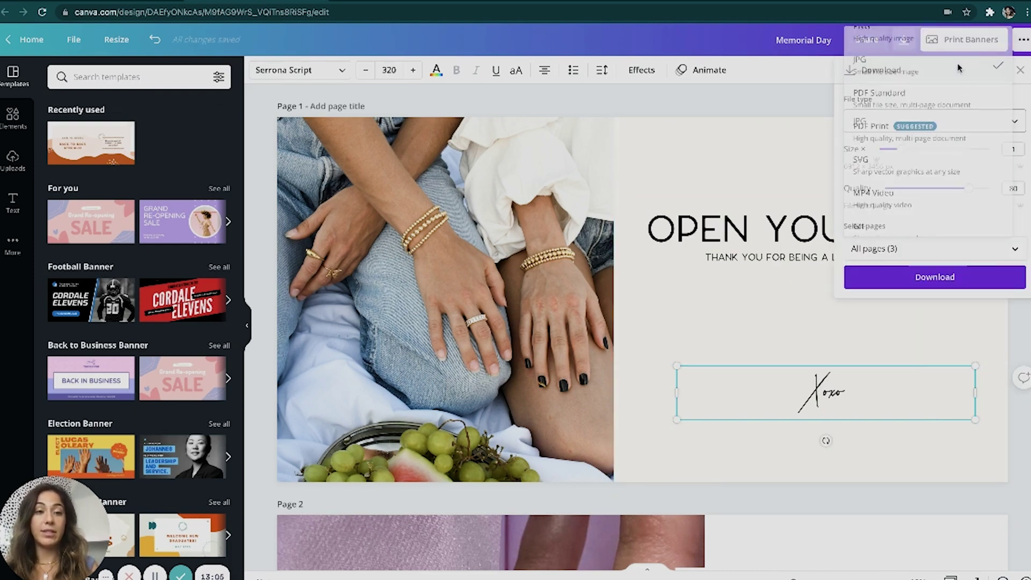
left_click(1002, 247)
left_click(1013, 282)
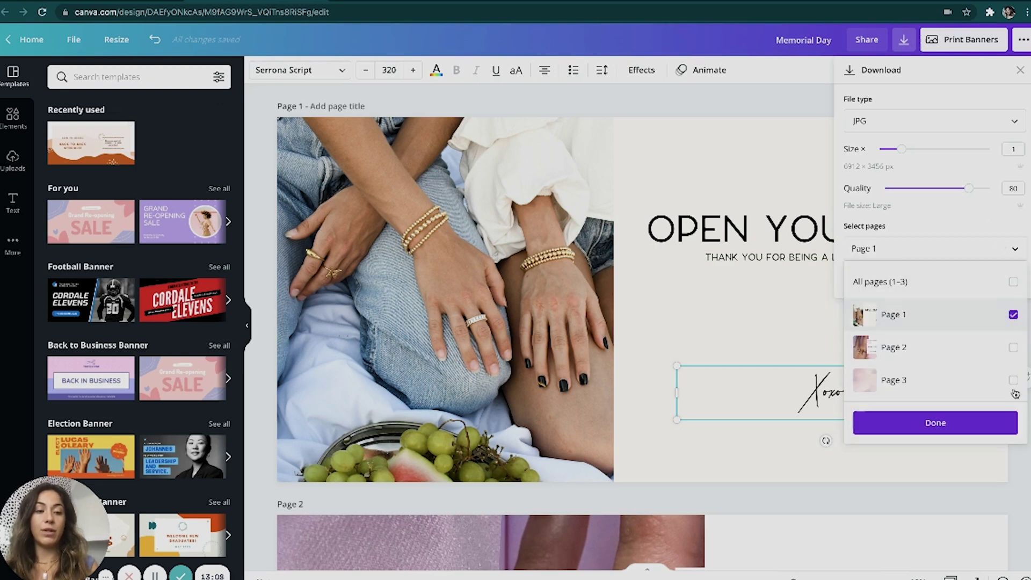
left_click(991, 427)
left_click(932, 273)
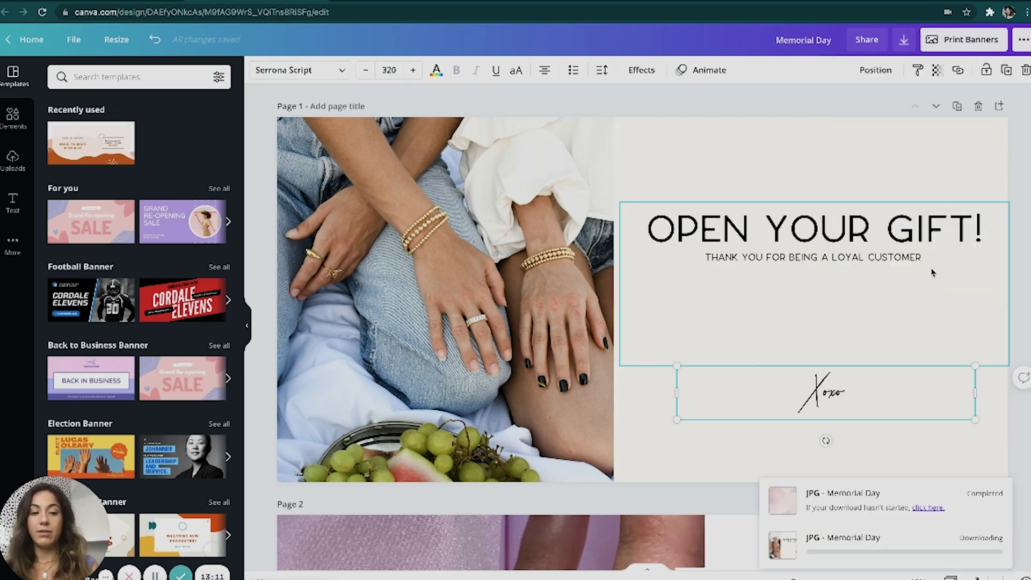
Step: Browse the Elements and Uploads panels while the download is saved
left_click(12, 121)
left_click(12, 160)
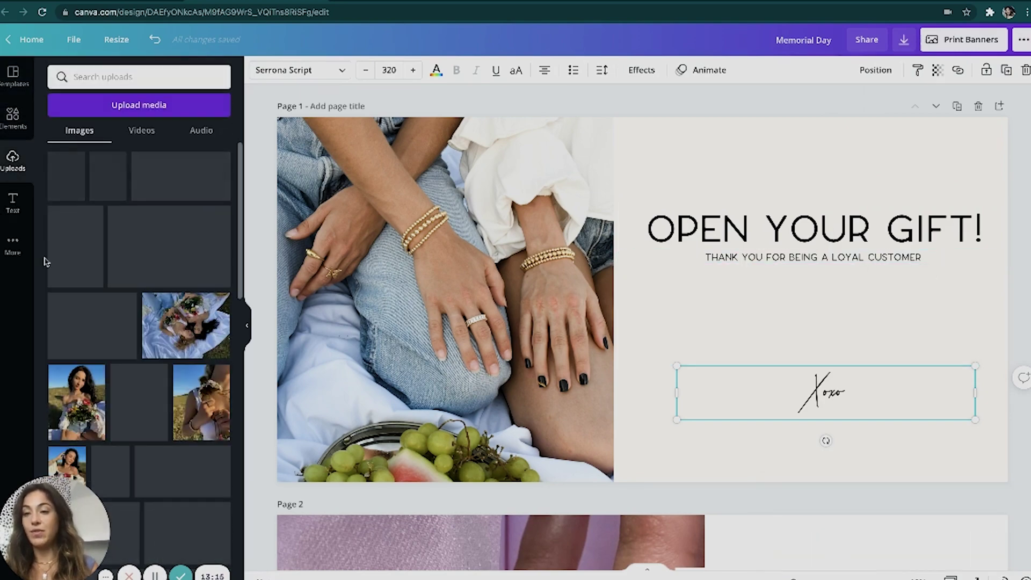
left_click(13, 121)
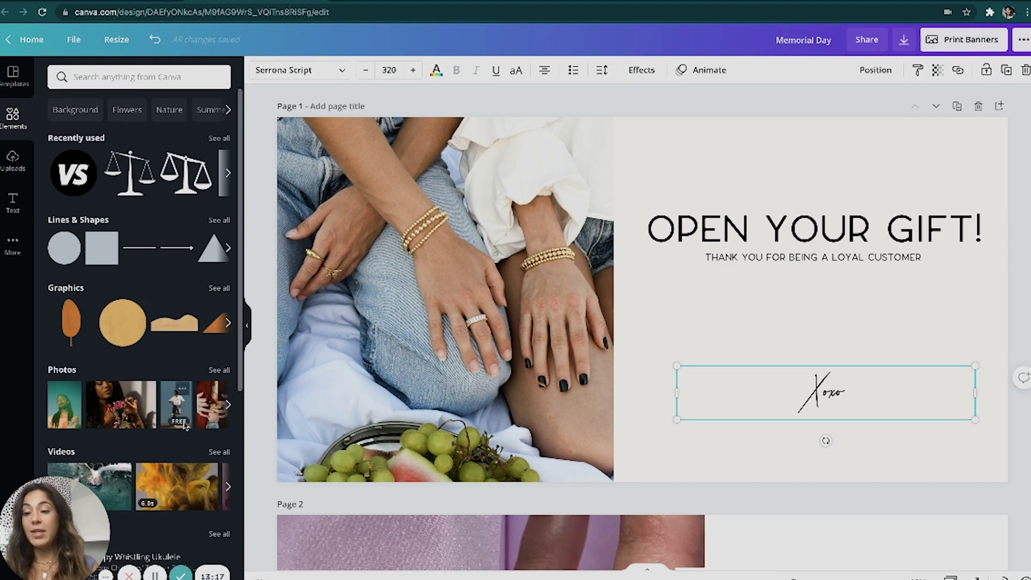
scroll(182, 458, "down", 3)
scroll(183, 458, "up", 3)
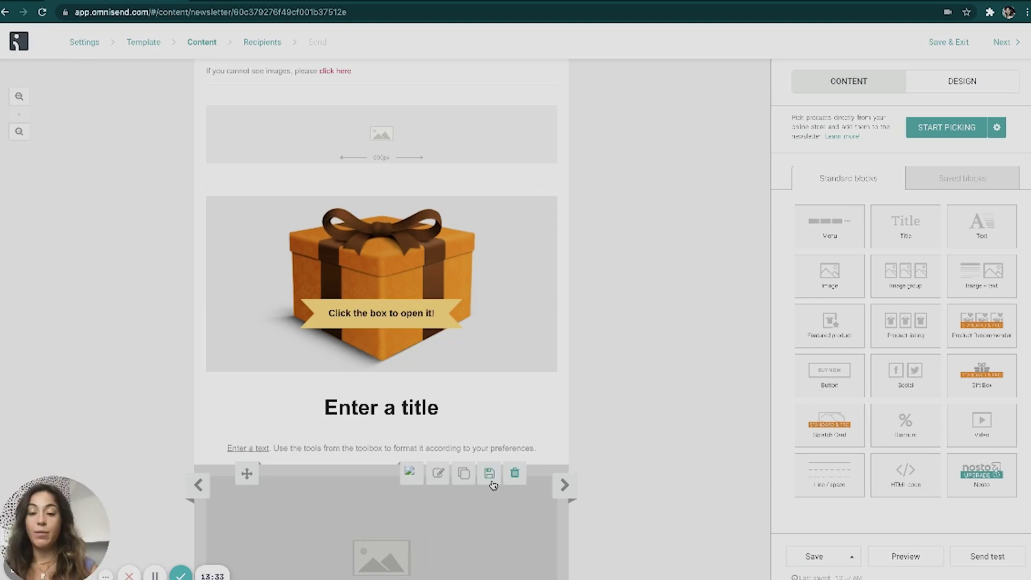
Step: Upload Memorial Day (4).jpg from Recents into the empty image block below the title
left_click(476, 532)
scroll(474, 532, "down", 2)
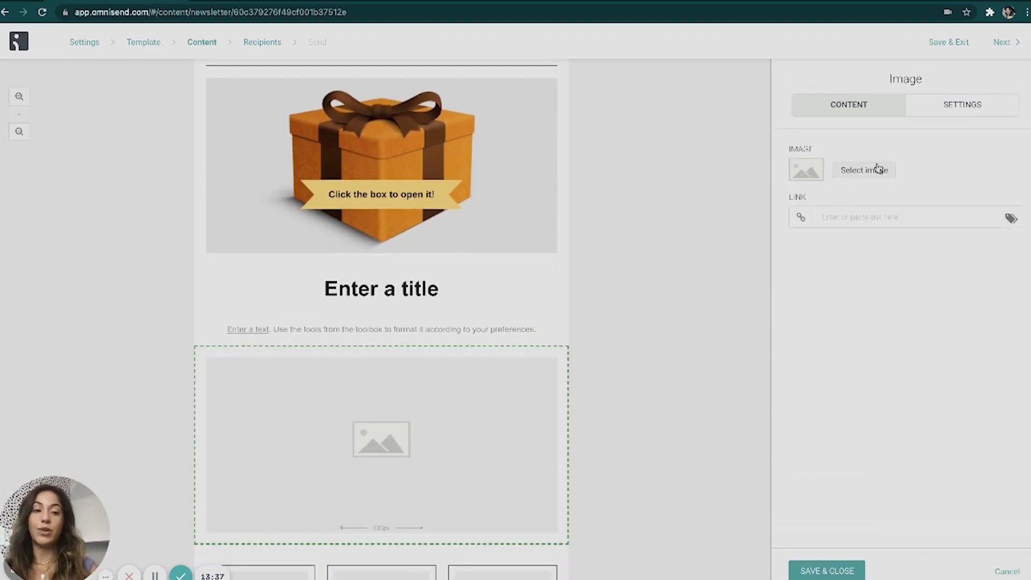
left_click(873, 170)
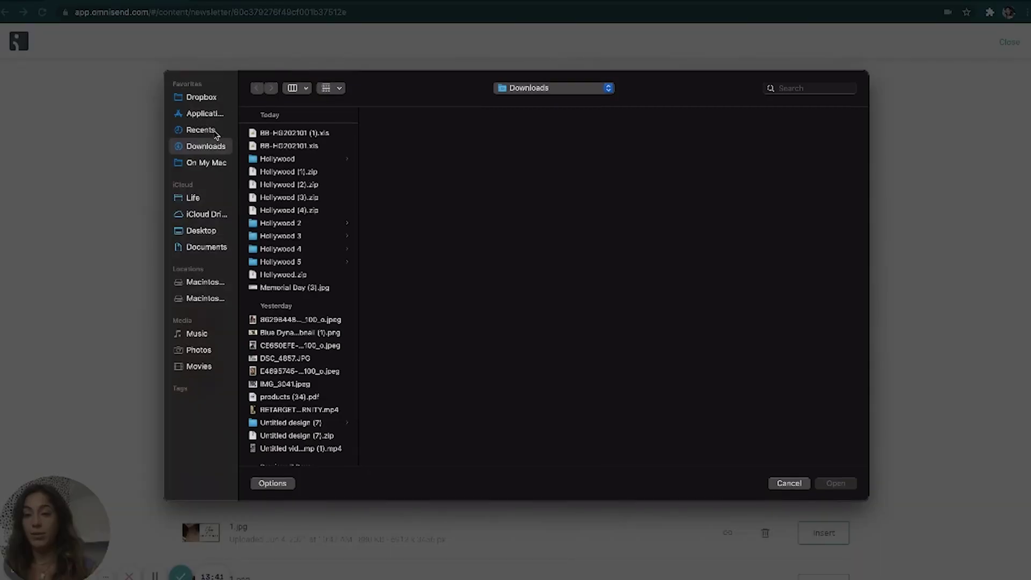
left_click(200, 129)
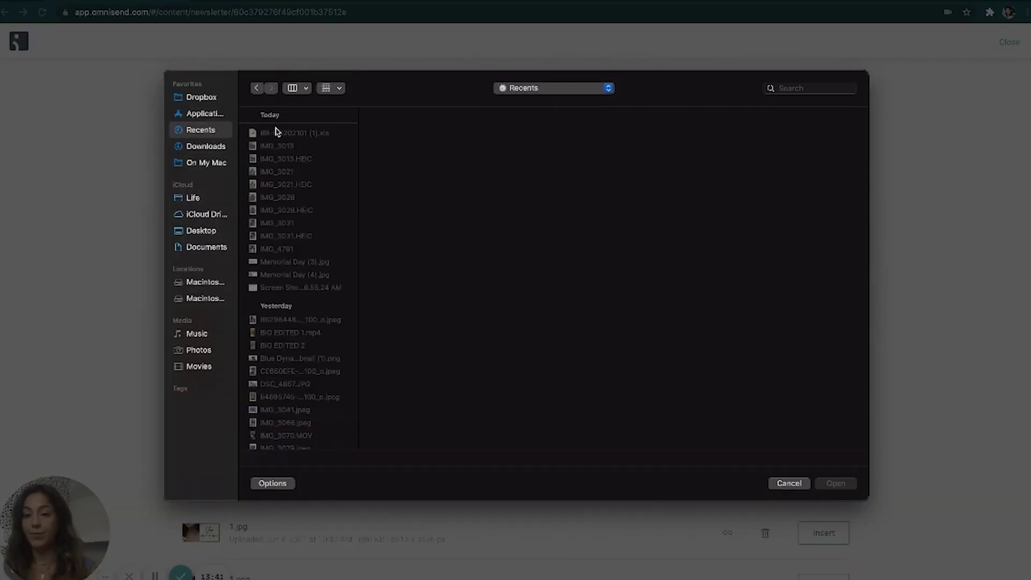
left_click(289, 263)
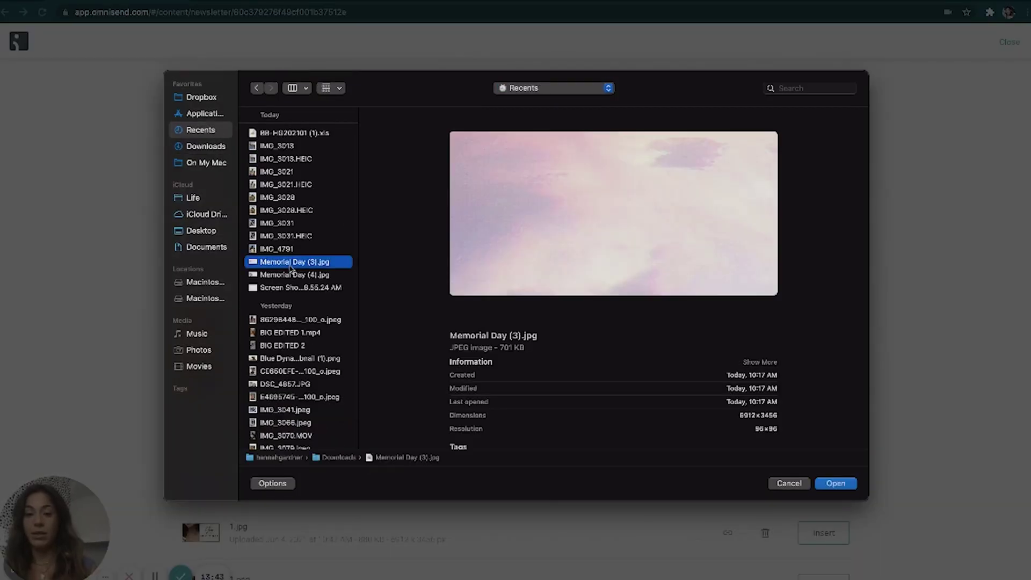
key("Down")
key("Return")
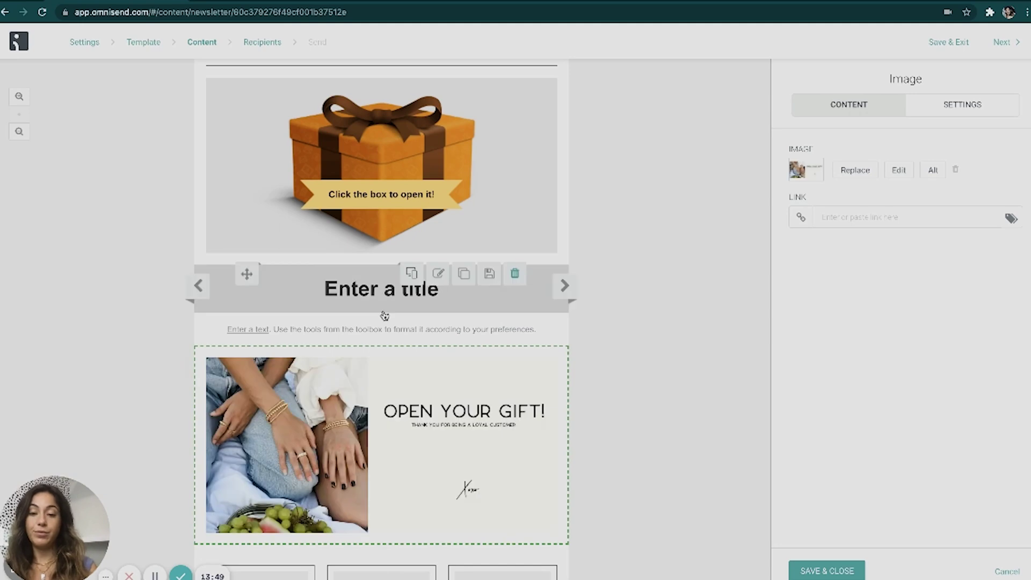
Step: Move the Open Your Gift banner block above the gift box
left_click_drag(246, 354, 247, 228)
left_click(570, 384)
scroll(569, 383, "up", 2)
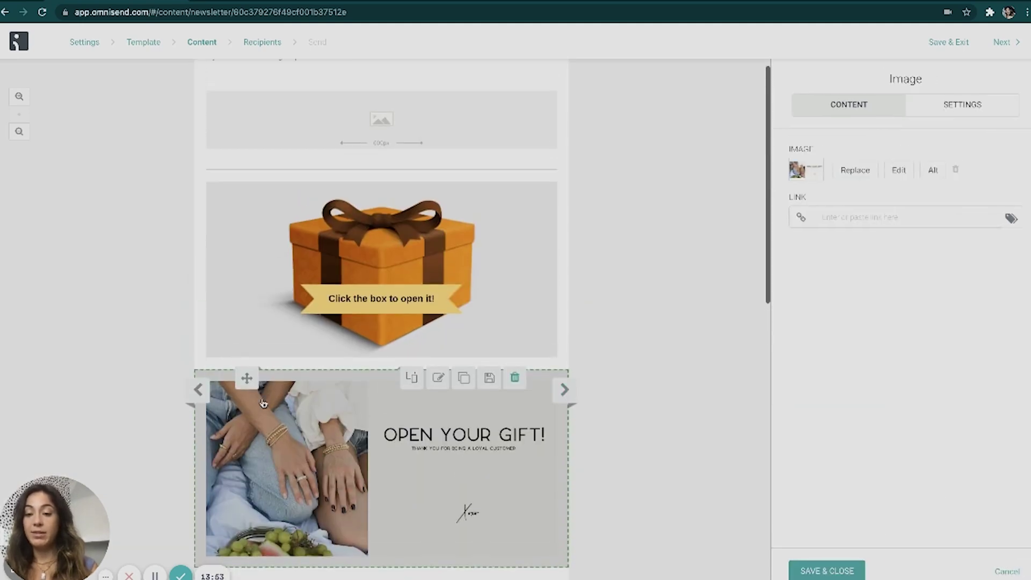
left_click_drag(247, 375, 248, 183)
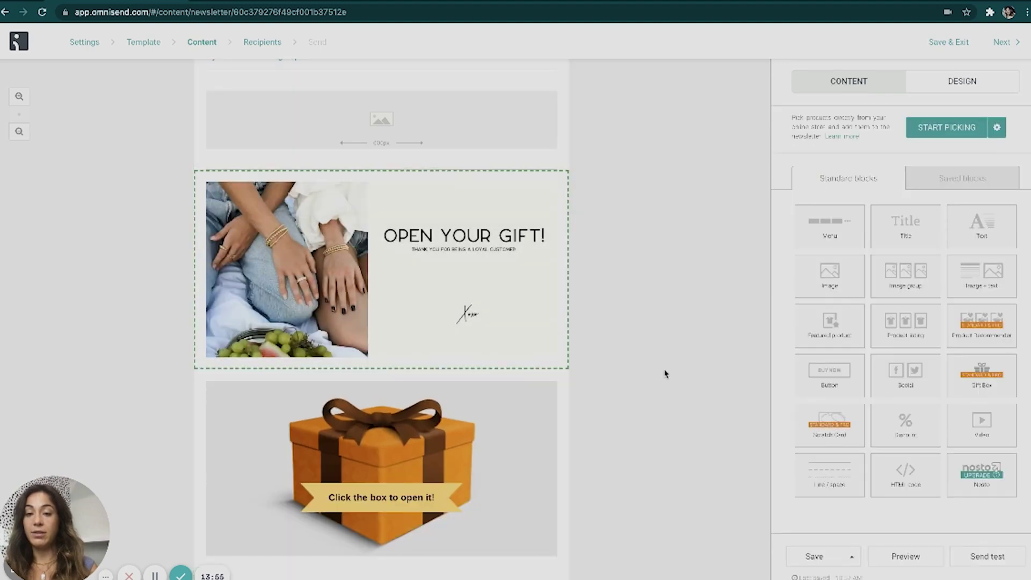
scroll(617, 322, "down", 2)
left_click(567, 260)
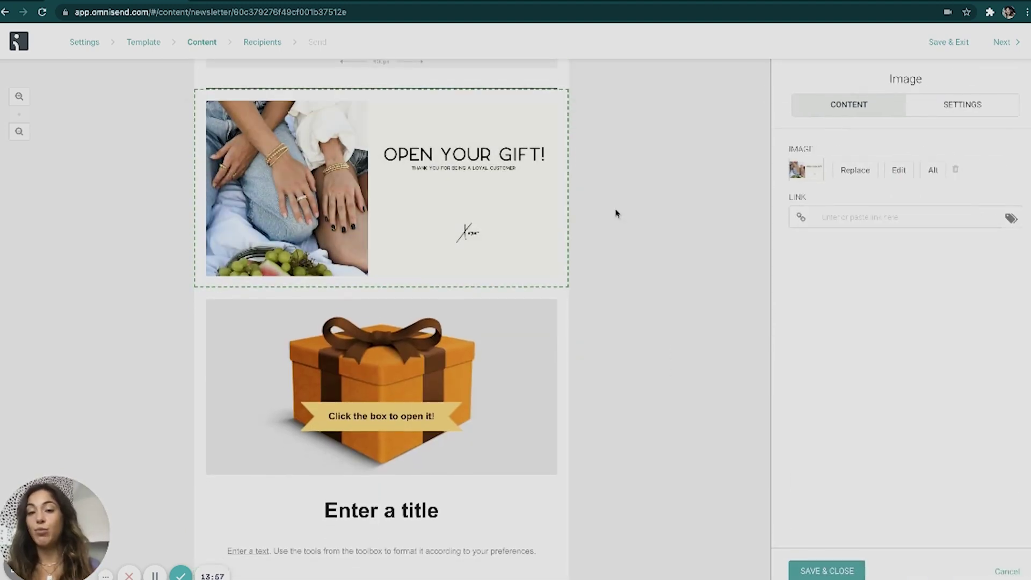
Step: Delete the three-product row and the extra text block
scroll(615, 212, "down", 1)
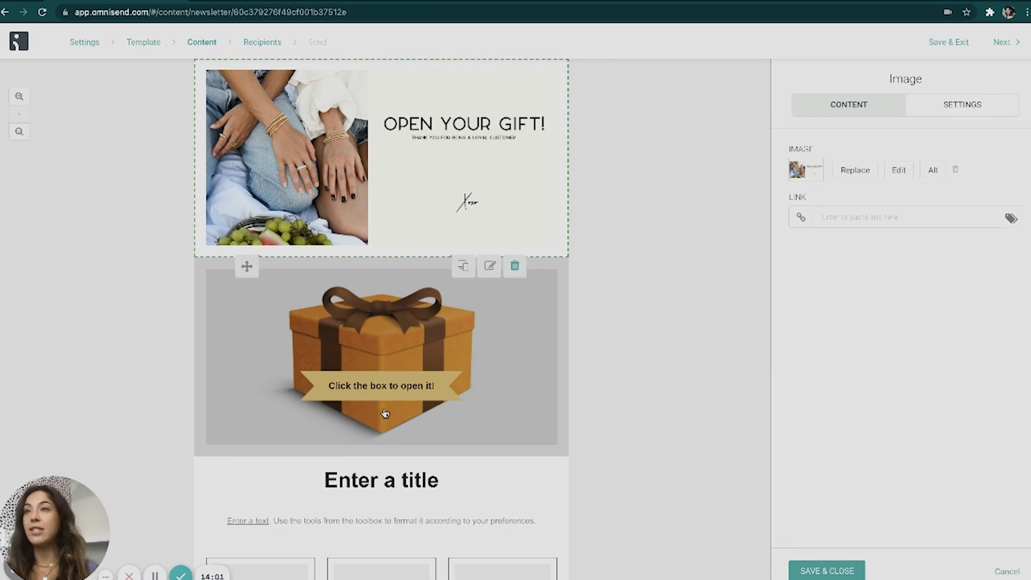
scroll(385, 413, "down", 3)
scroll(421, 472, "up", 1)
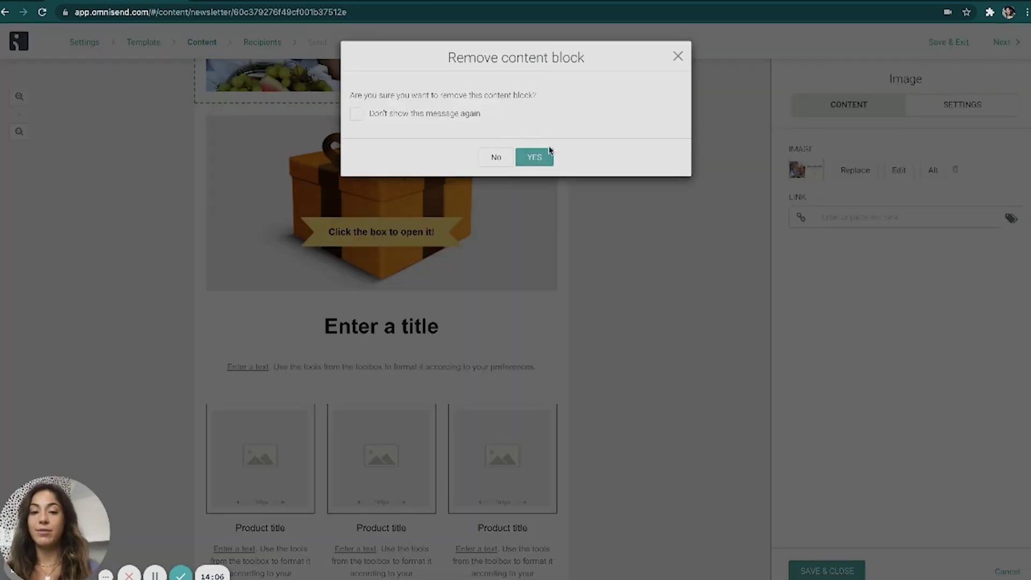
left_click(550, 152)
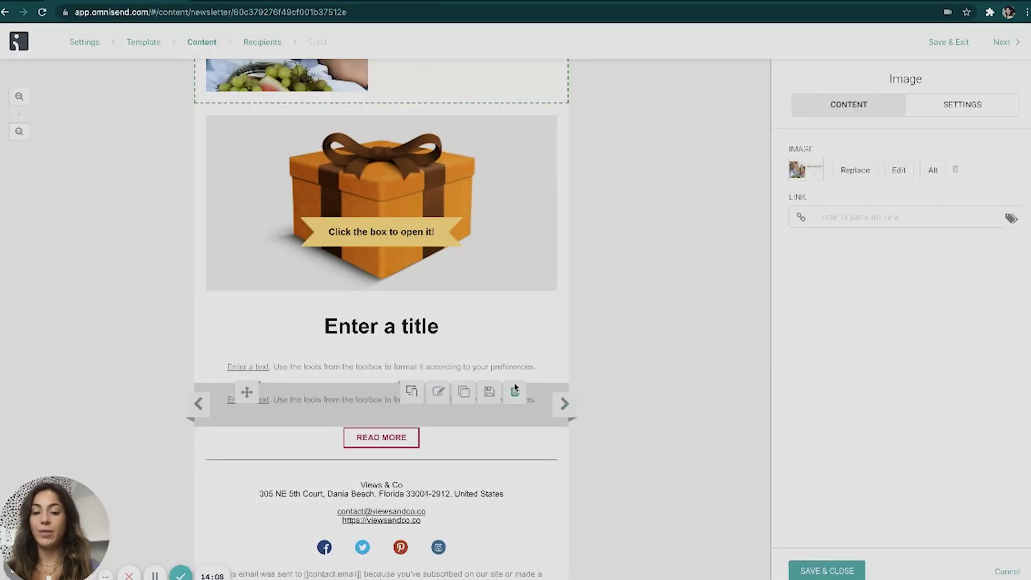
left_click(515, 390)
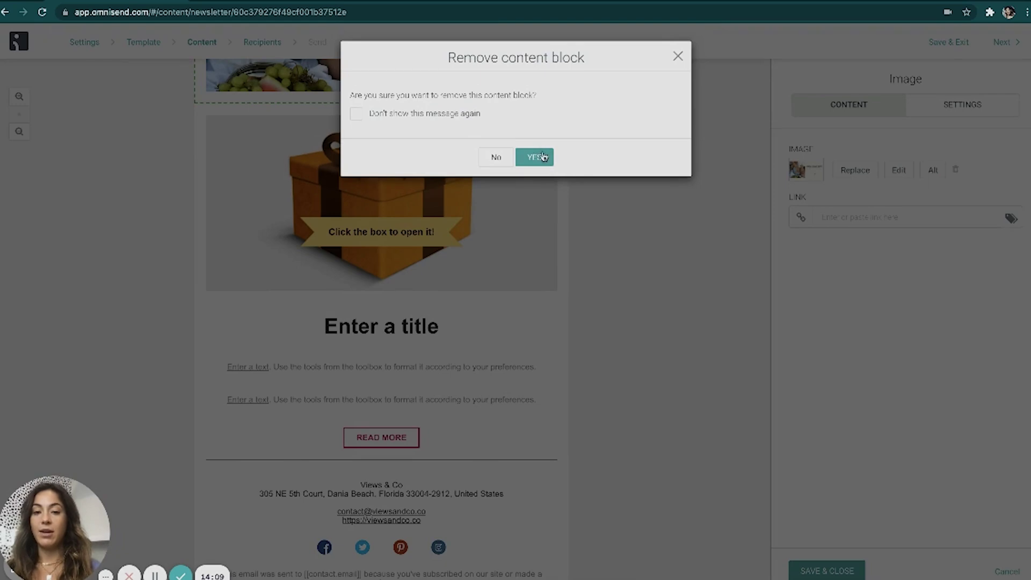
left_click(543, 157)
Step: Close the banner's image settings and add a Product Recommender block below the gift box
scroll(582, 387, "up", 5)
scroll(584, 388, "down", 3)
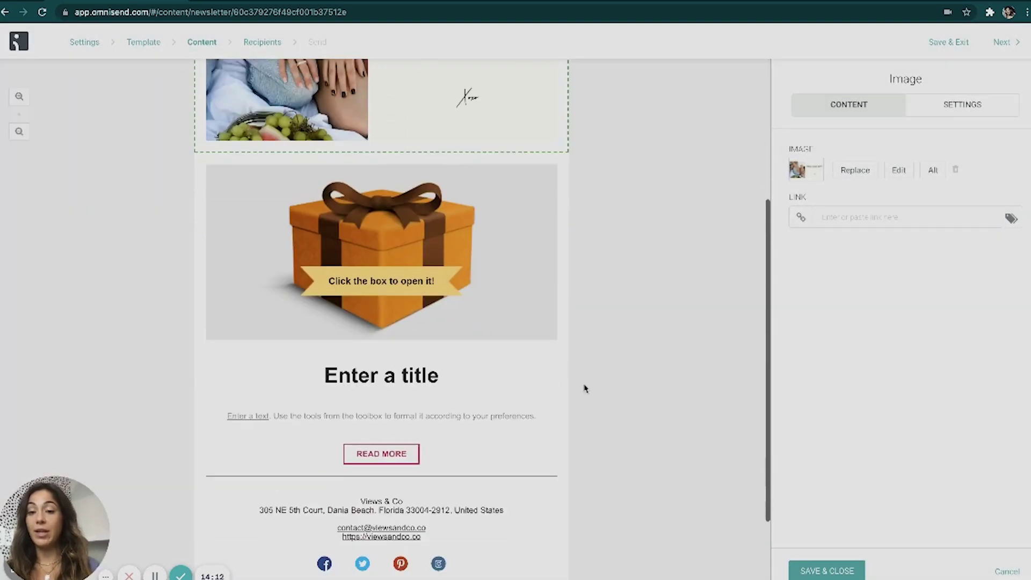
scroll(585, 388, "up", 4)
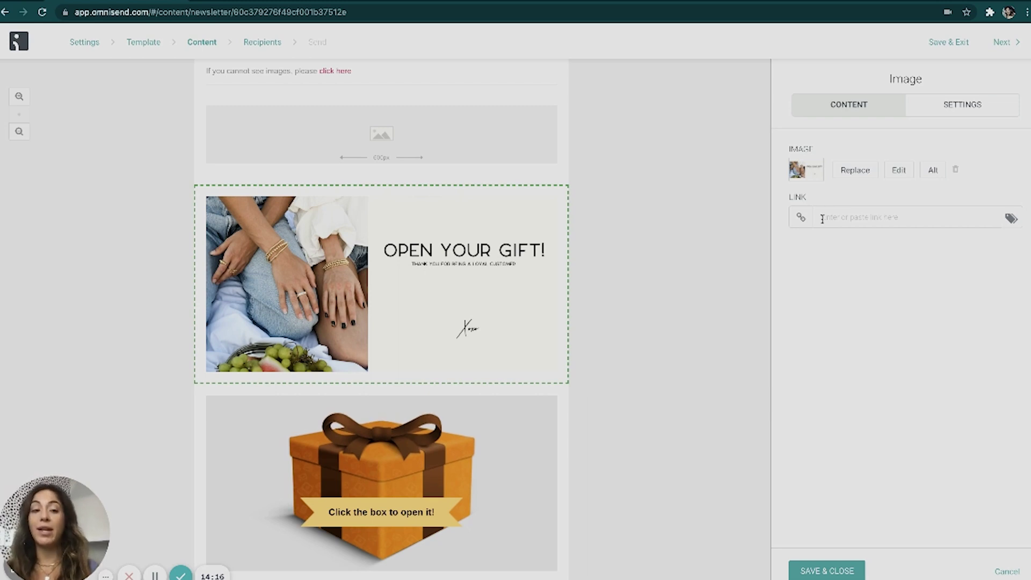
left_click(1007, 570)
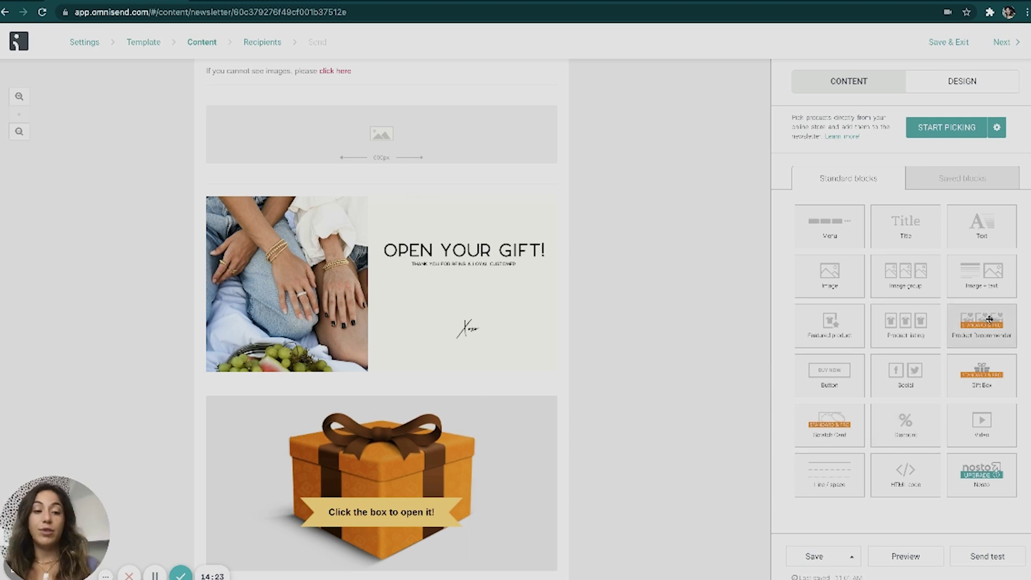
left_click_drag(996, 322, 428, 574)
Step: Keep the product recommender visible on both desktop and mobile
scroll(429, 574, "down", 5)
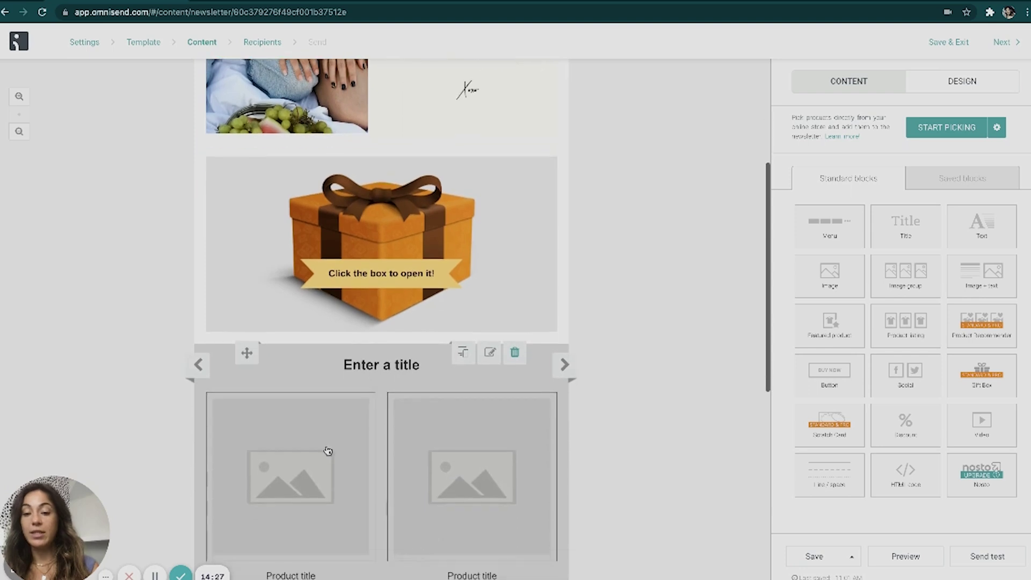
left_click(394, 367)
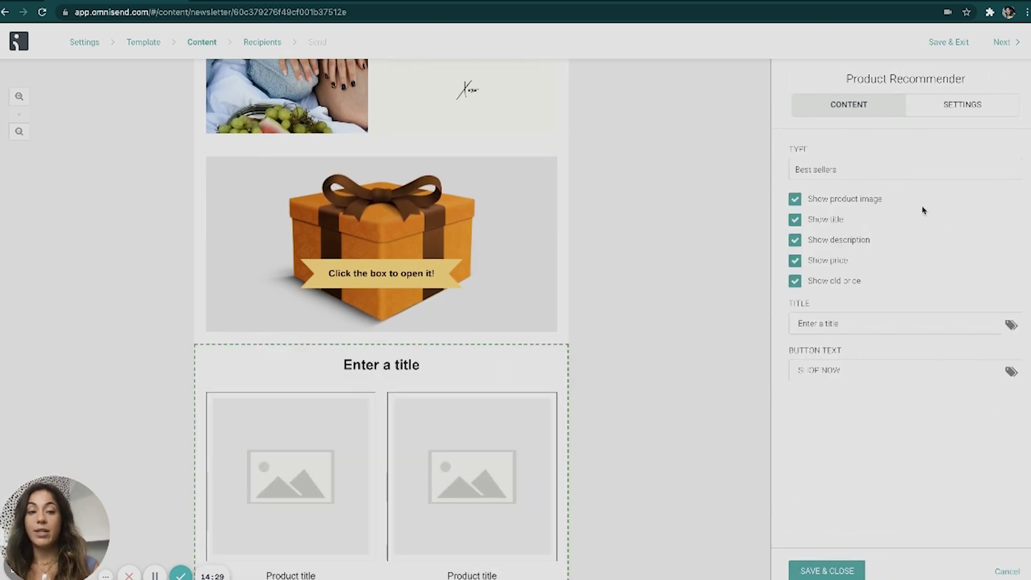
left_click(945, 110)
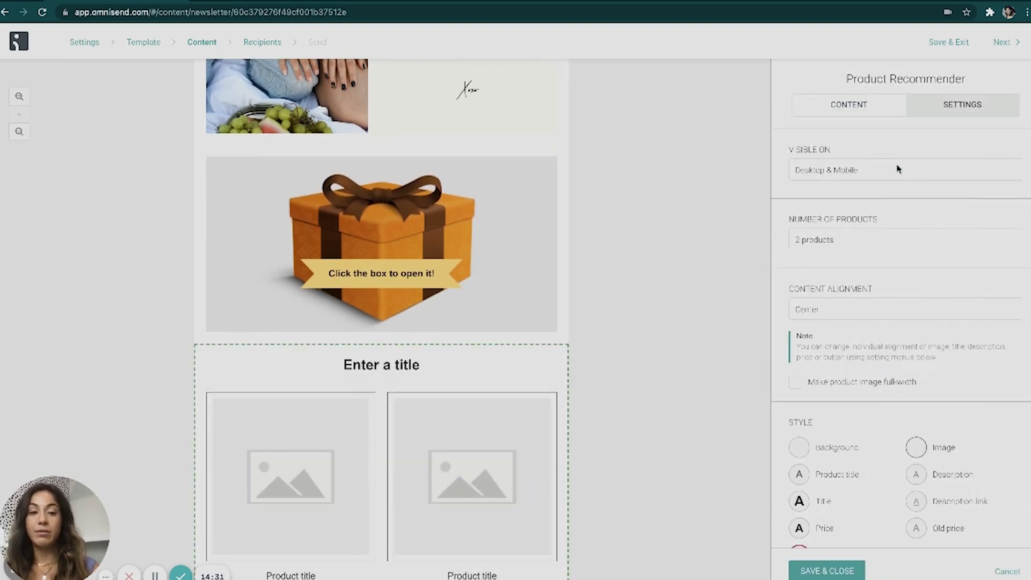
left_click(898, 168)
left_click(736, 196)
scroll(875, 161, "down", 3)
scroll(880, 86, "up", 3)
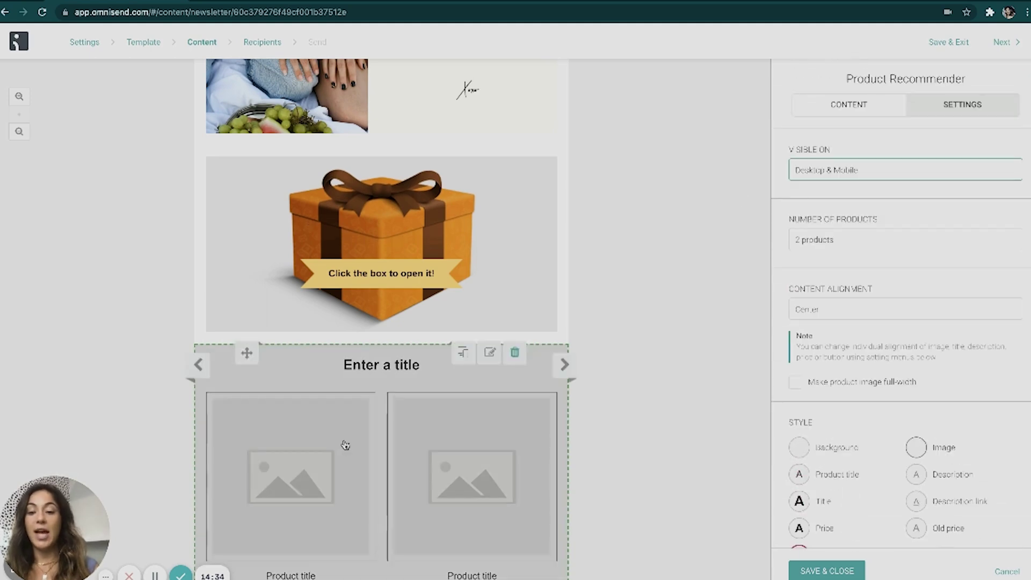
scroll(375, 429, "down", 1)
scroll(423, 413, "up", 4)
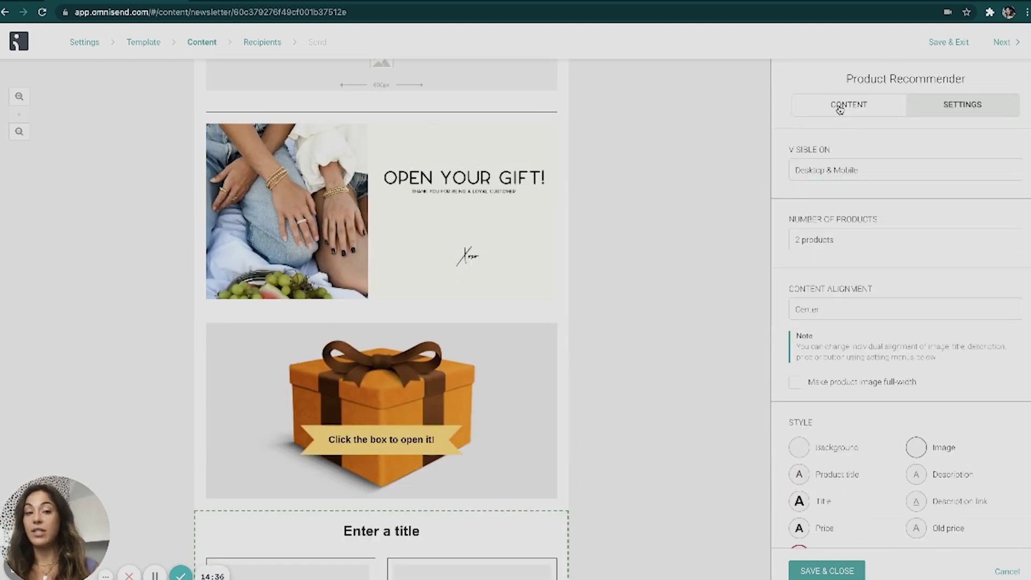
Step: Correct 'reccomended' to 'recommended' in the recommender's title
left_click(840, 108)
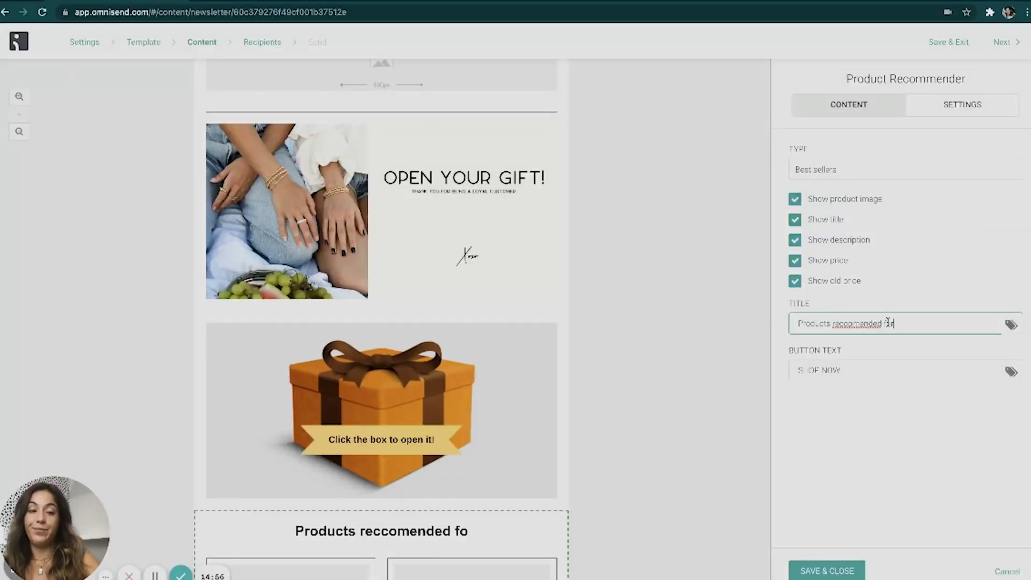
right_click(861, 325)
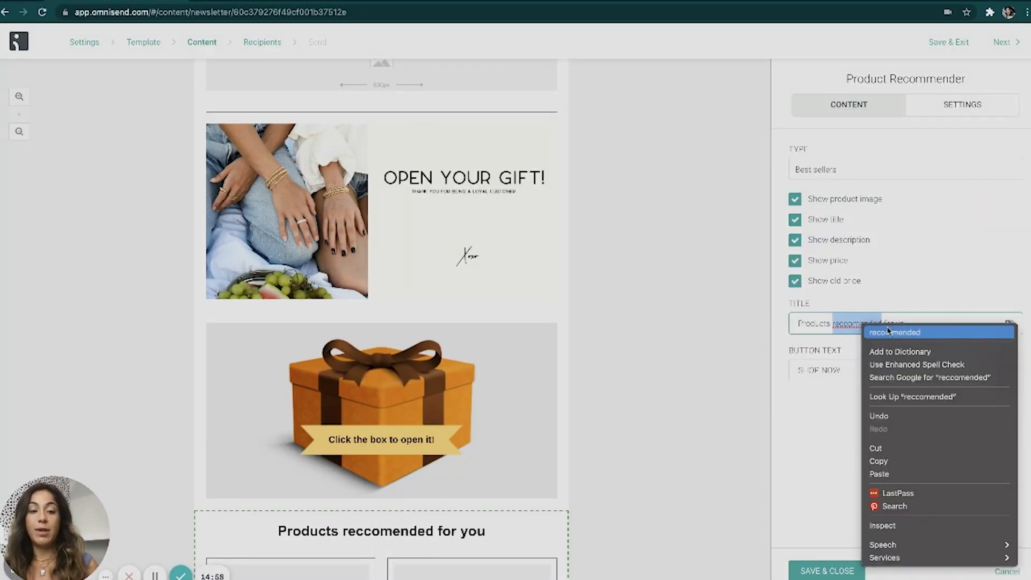
left_click(889, 331)
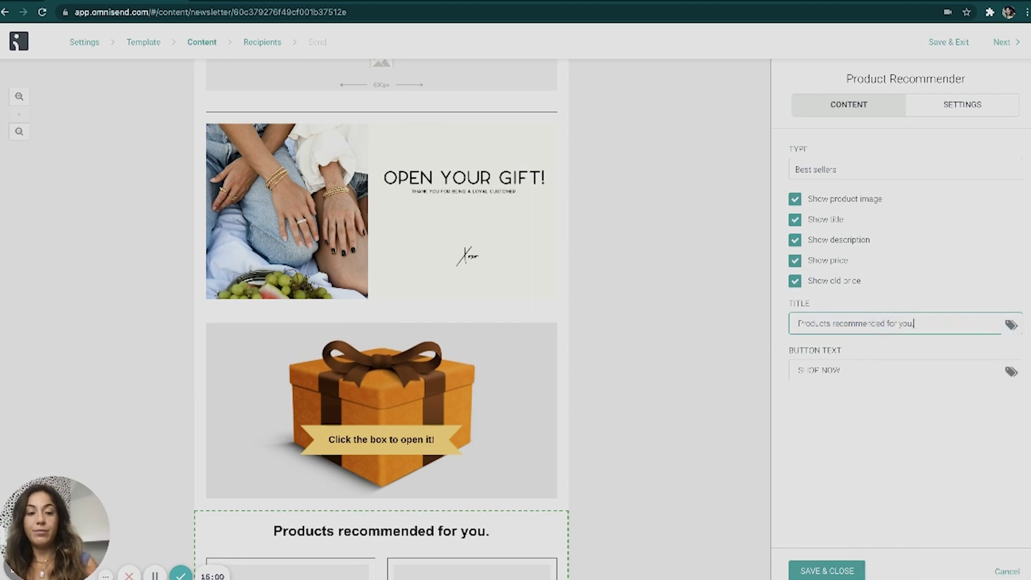
Step: Save the recommender settings and delete the 'Enter a title' placeholder block
left_click(827, 569)
scroll(686, 482, "down", 8)
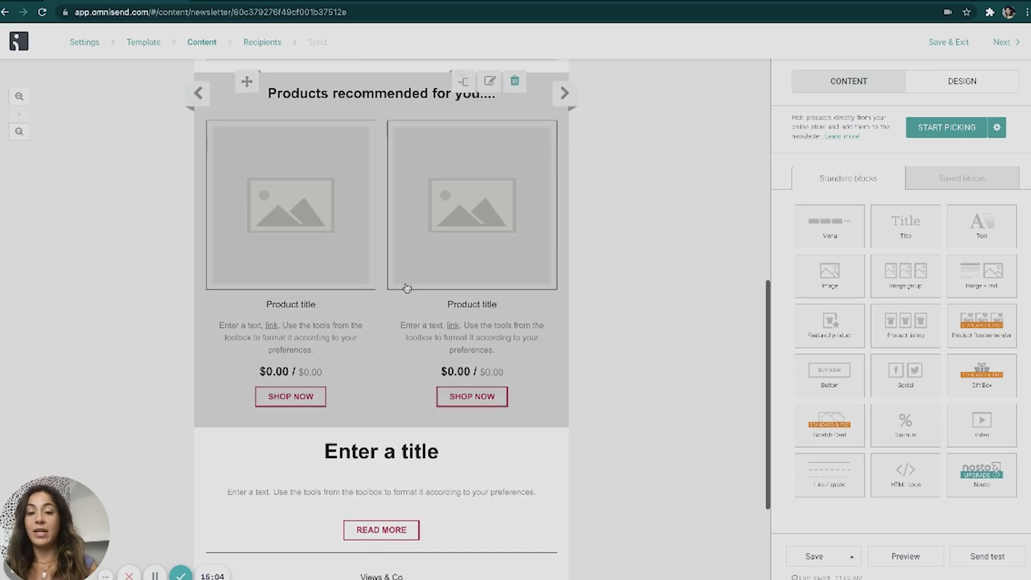
scroll(456, 276, "up", 2)
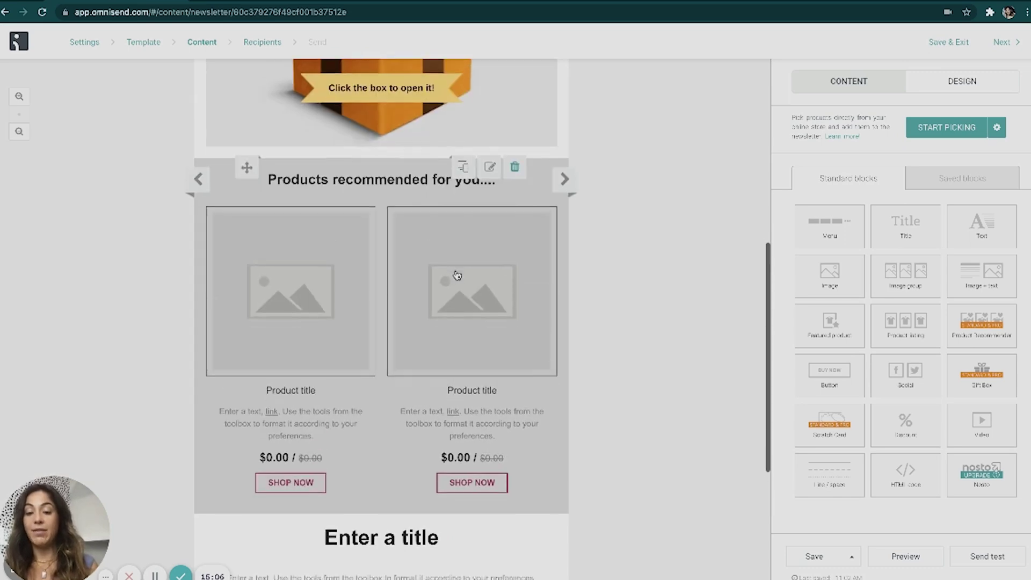
scroll(473, 323, "down", 3)
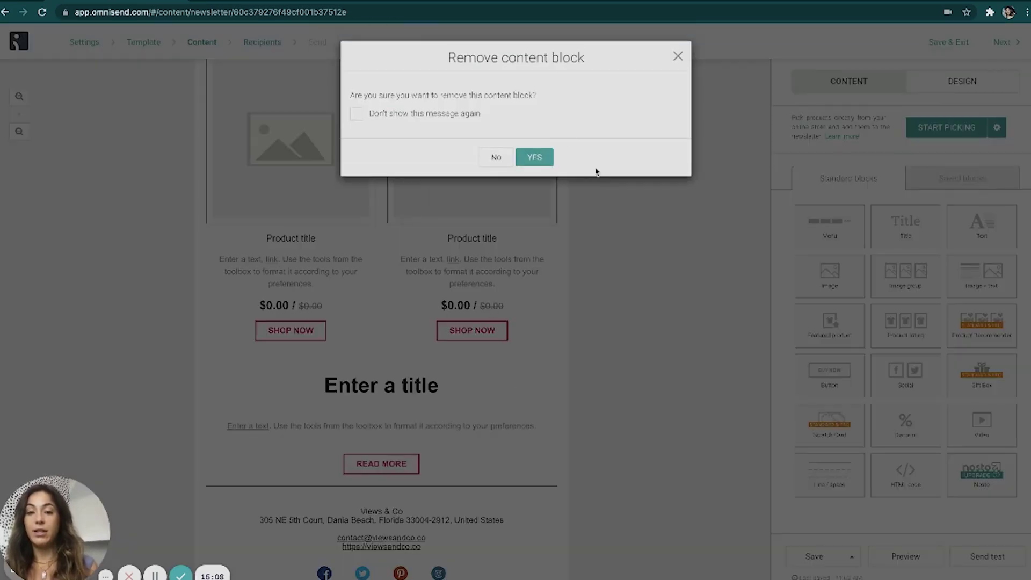
left_click(551, 157)
Step: Switch the Gift Box to the Berry theme and save the changes
scroll(636, 267, "up", 6)
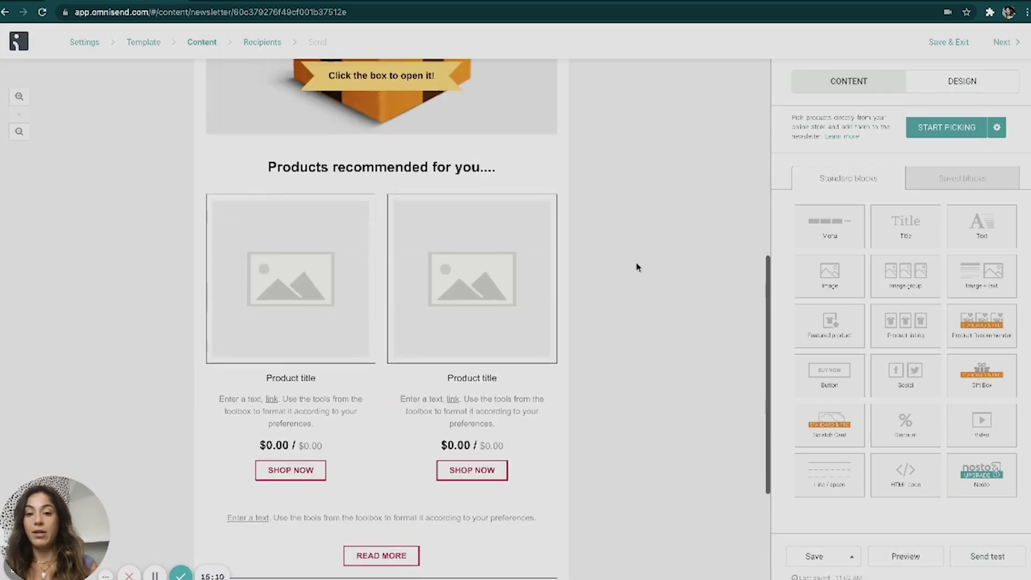
scroll(637, 267, "up", 4)
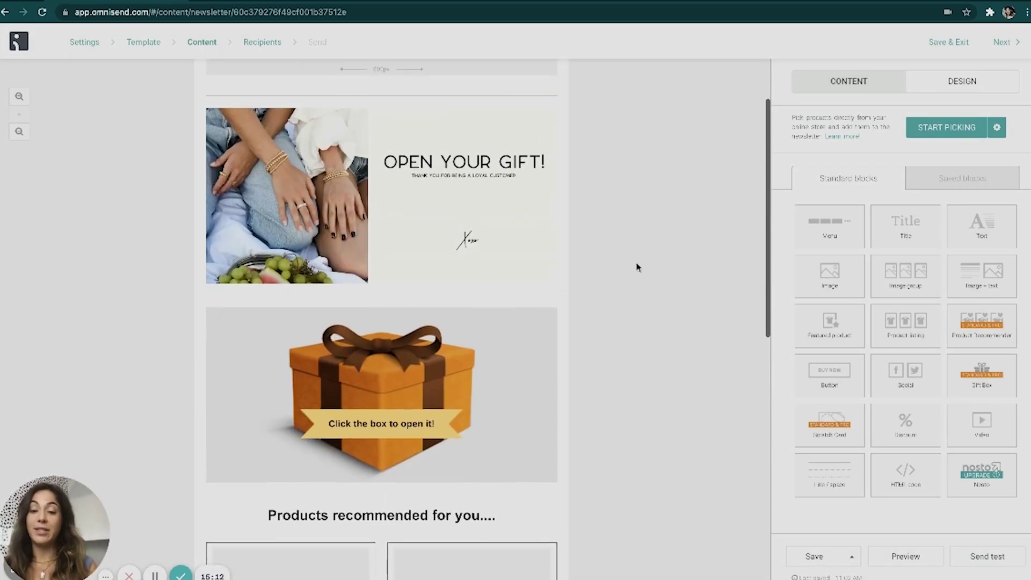
left_click(500, 396)
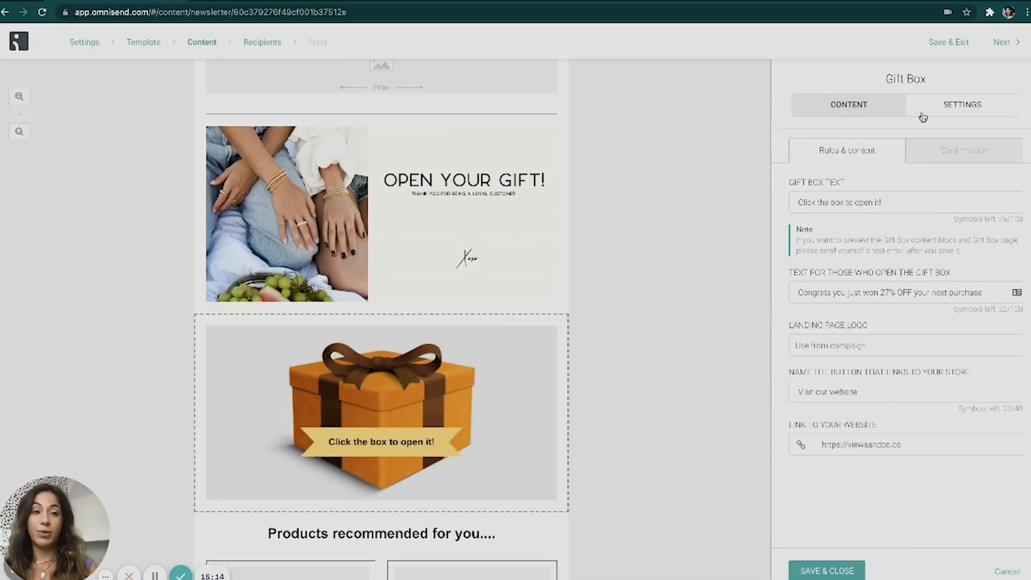
left_click(955, 107)
left_click(881, 248)
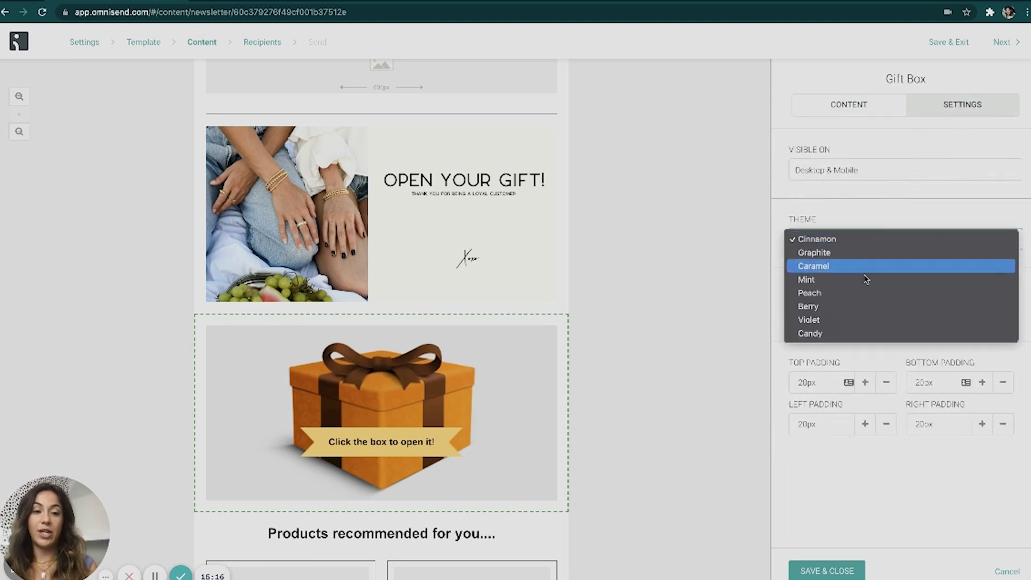
left_click(850, 307)
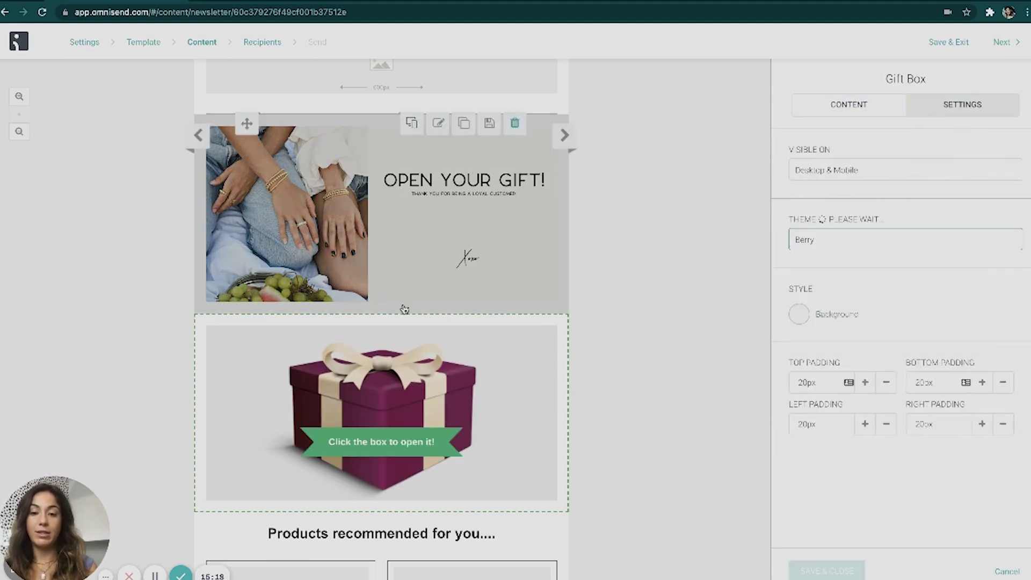
scroll(695, 398, "down", 2)
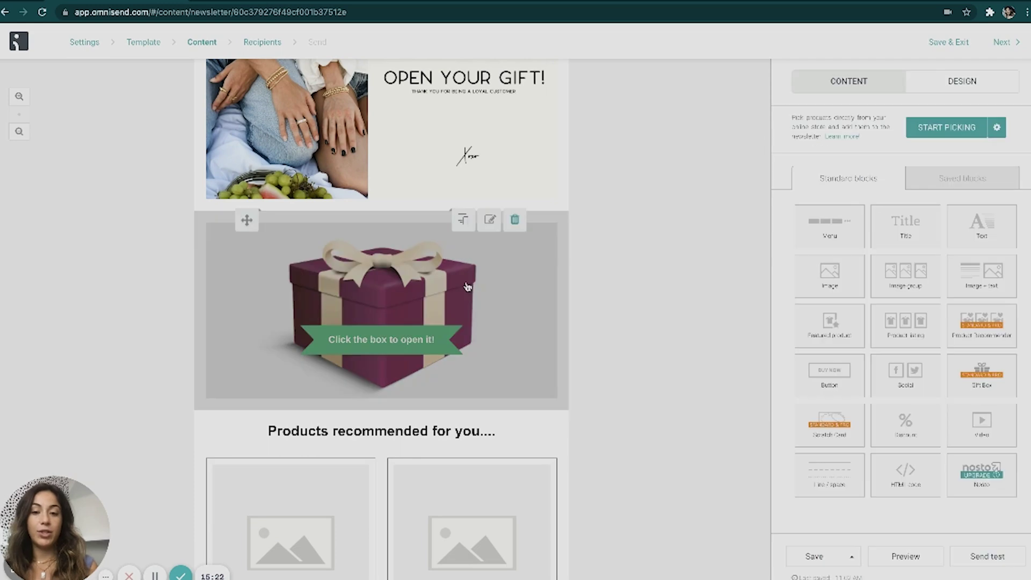
left_click(467, 287)
left_click(981, 144)
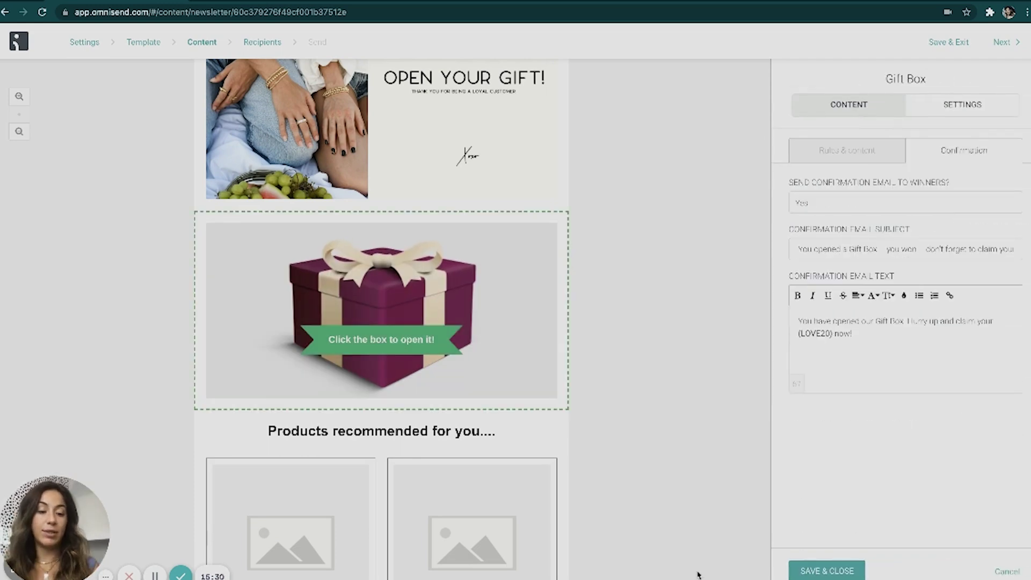
left_click(856, 569)
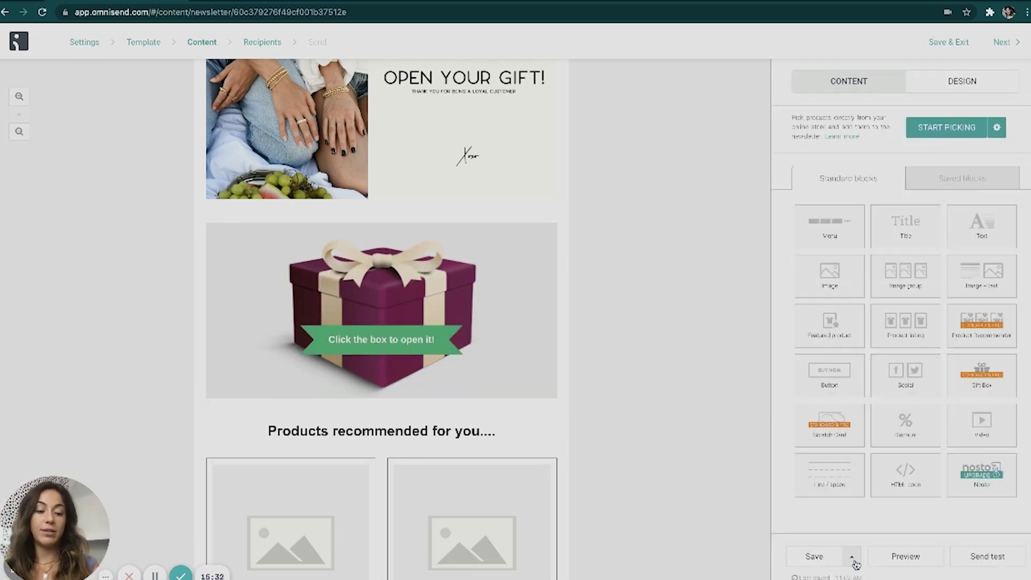
left_click(904, 556)
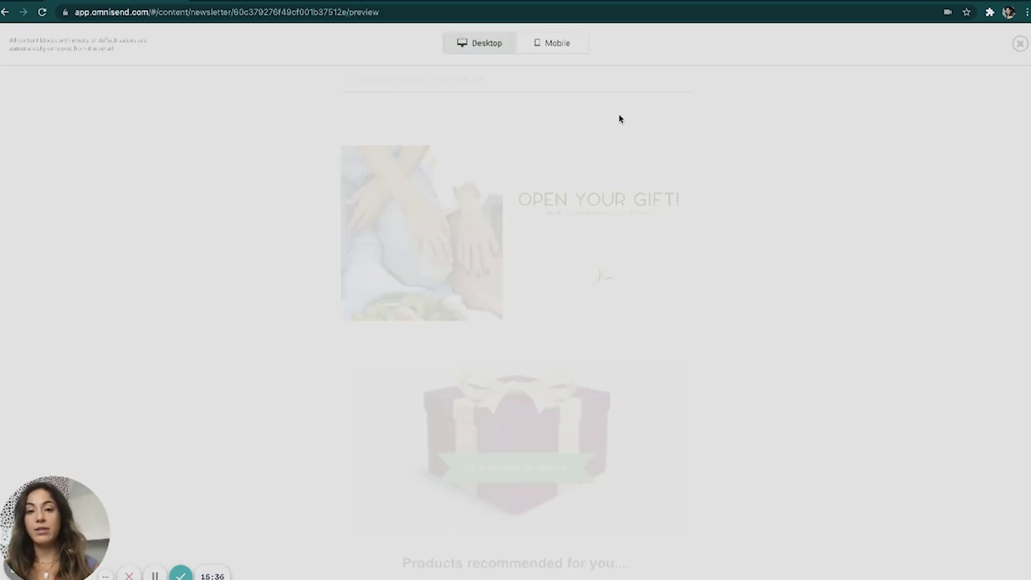
scroll(539, 404, "down", 1)
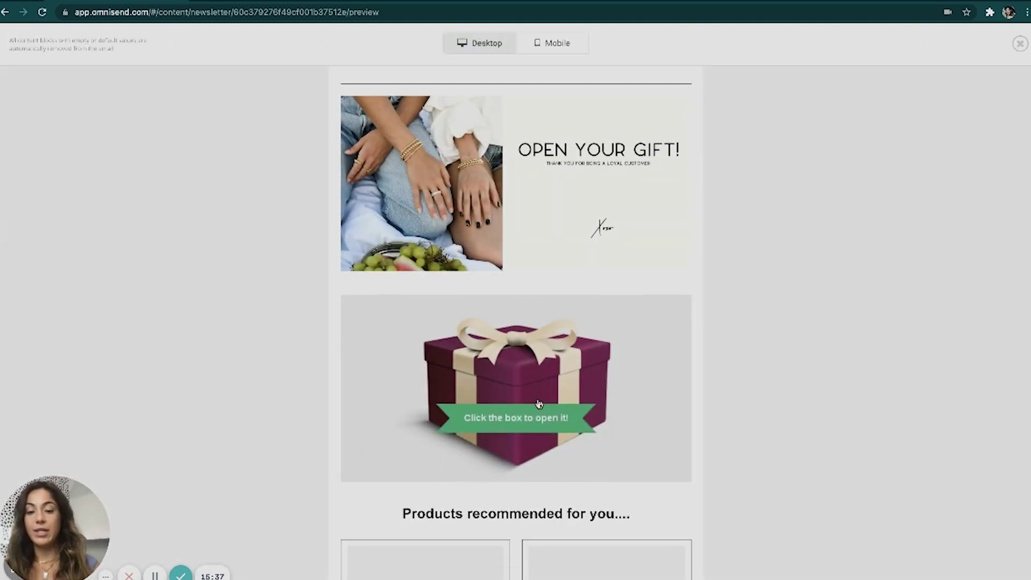
left_click(525, 427)
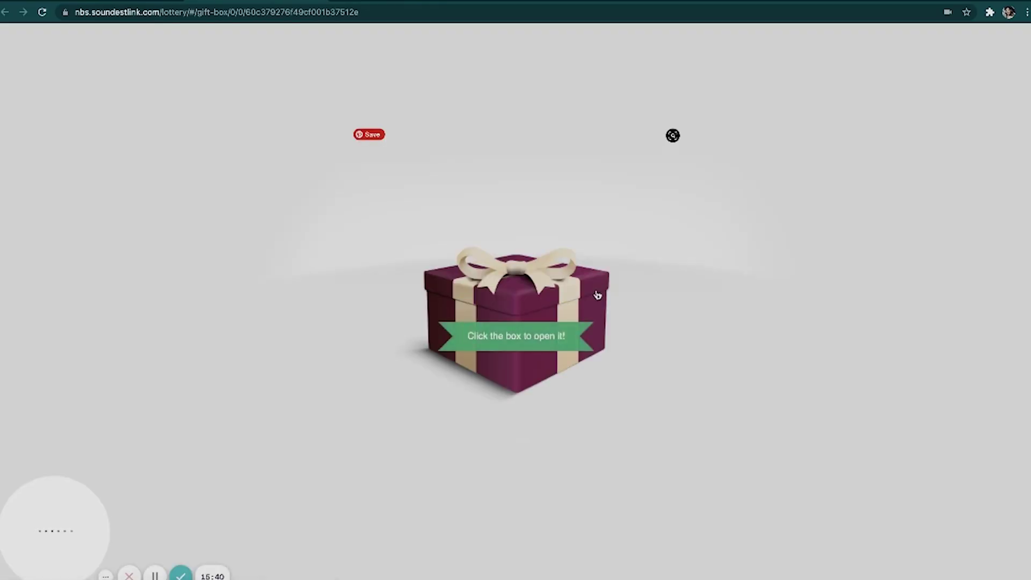
left_click(517, 335)
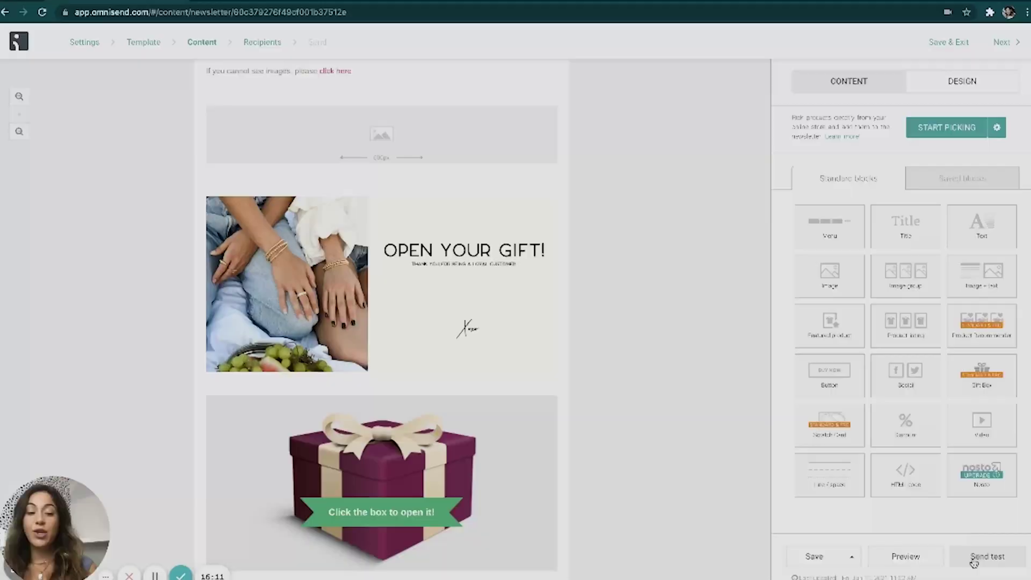
left_click(1016, 560)
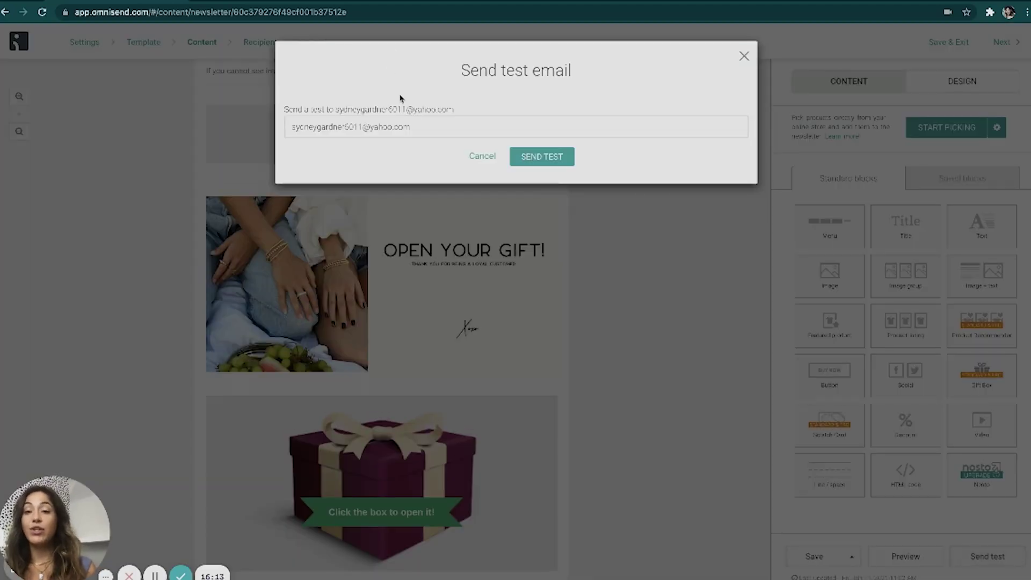
left_click(742, 57)
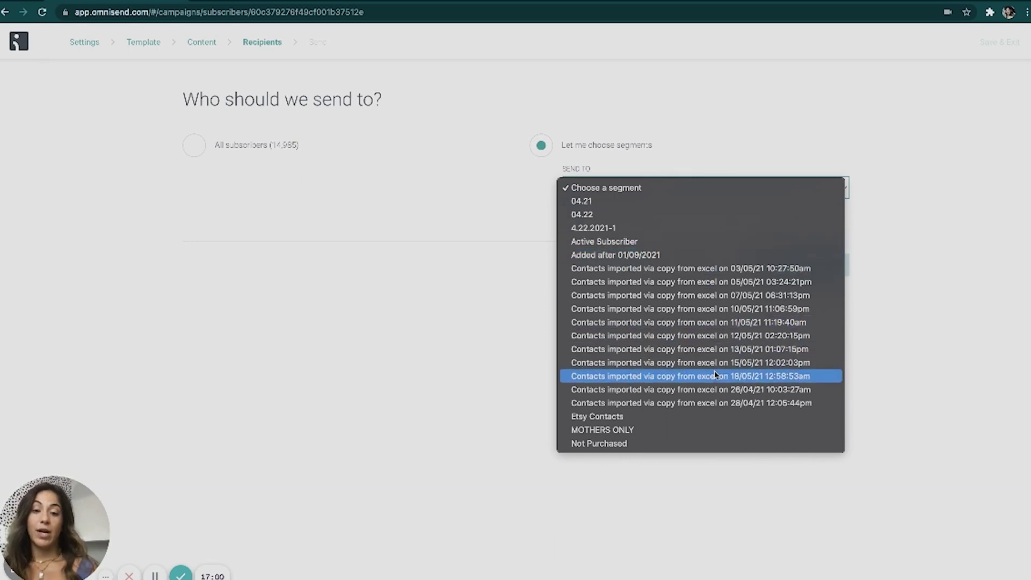
Step: Send the campaign to the Active Subscriber segment and move on to Review and confirm
left_click(700, 241)
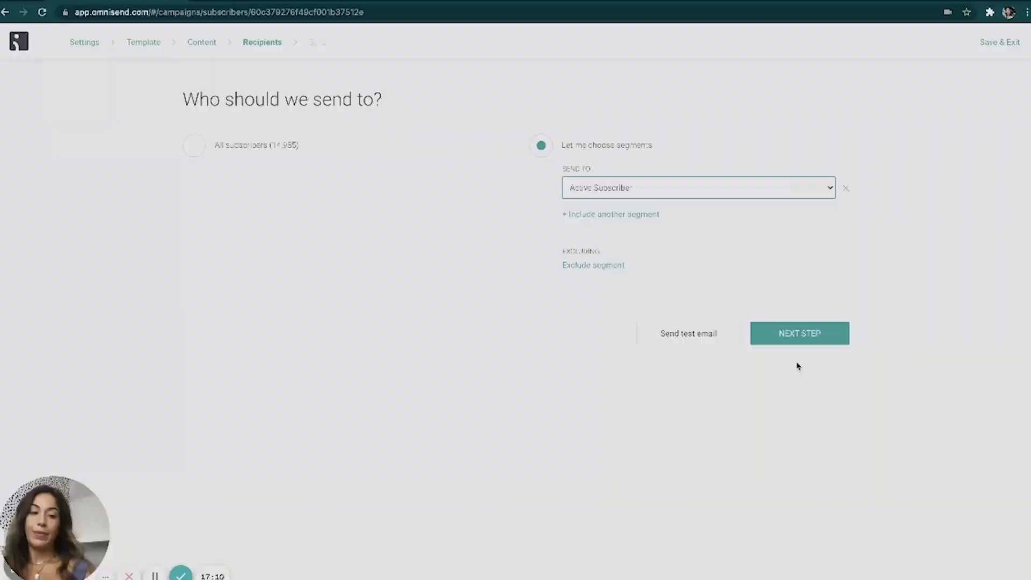
left_click(800, 333)
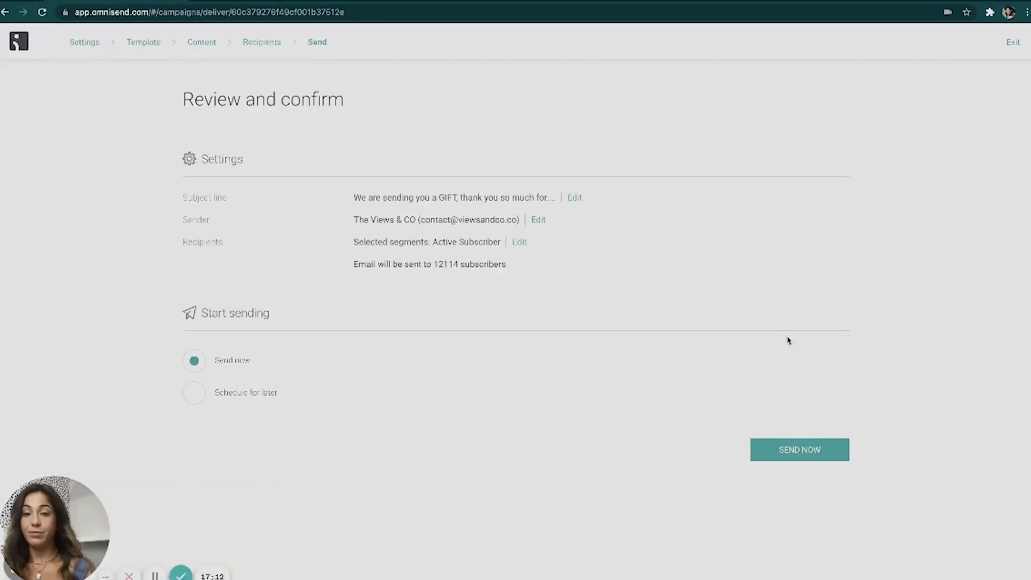